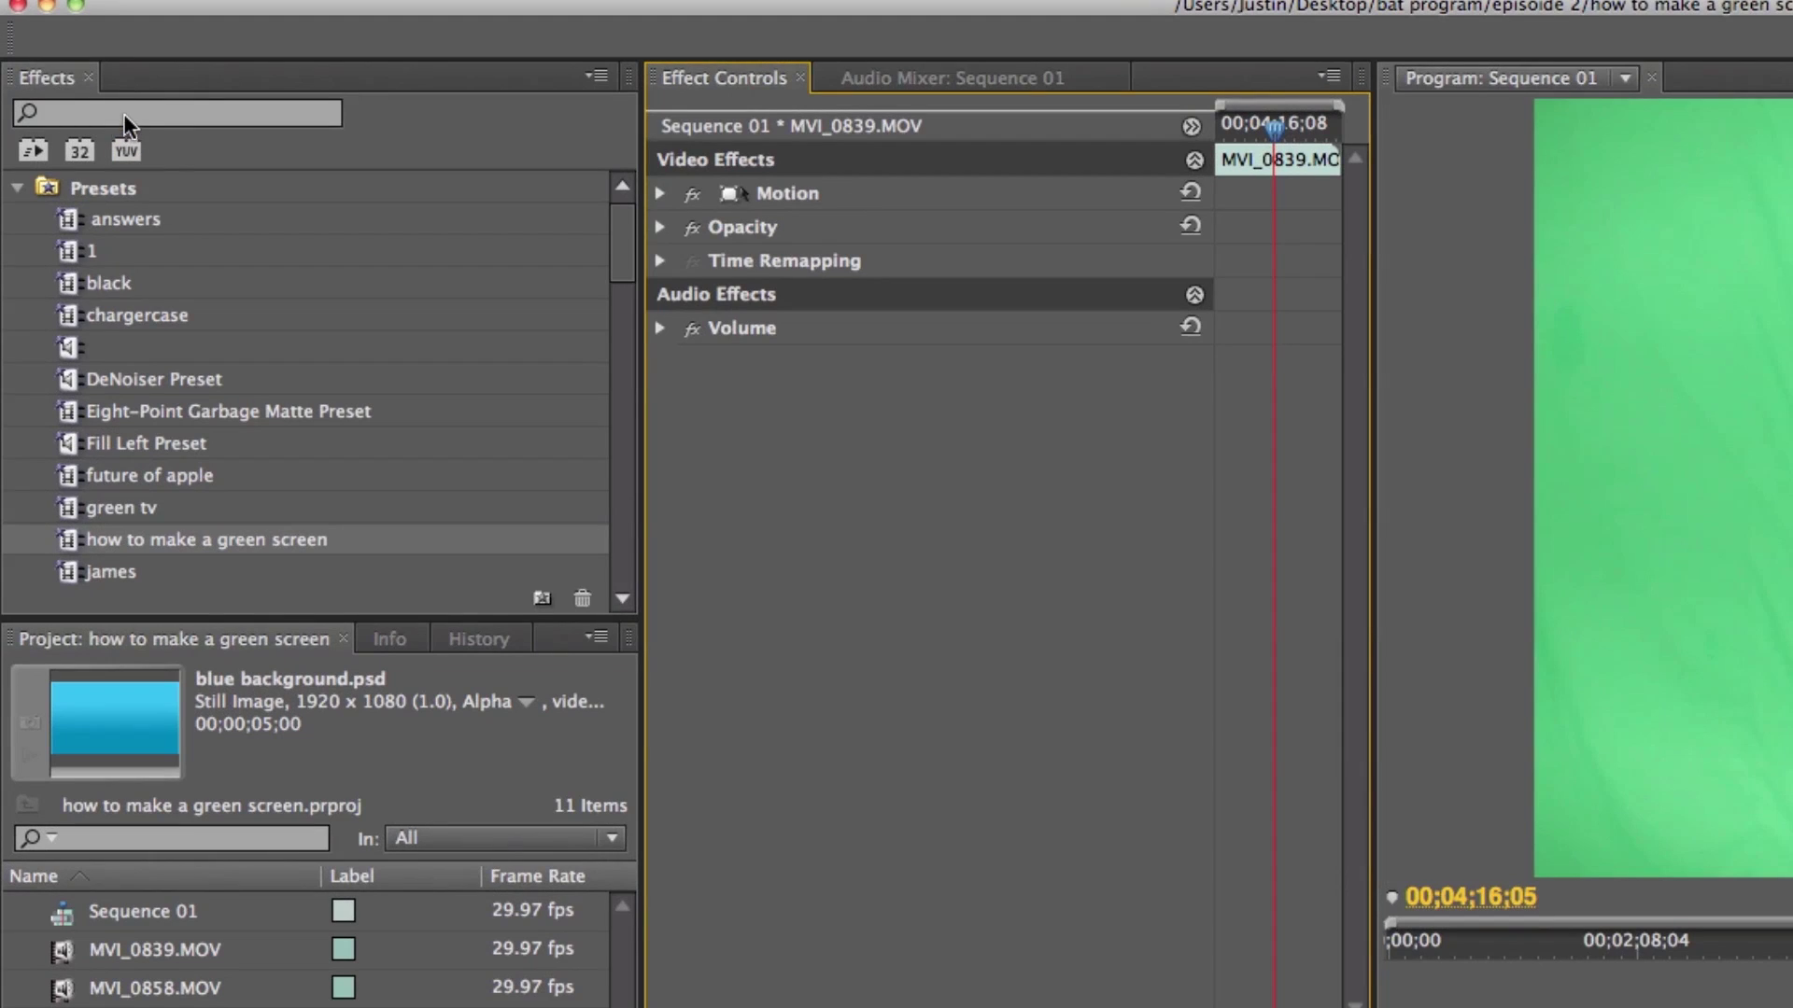
# Apply the Ultra Key effect to the MVI_0839.MOV clip, sample the green backdrop as its key color and preview the result
pyautogui.click(124, 113)
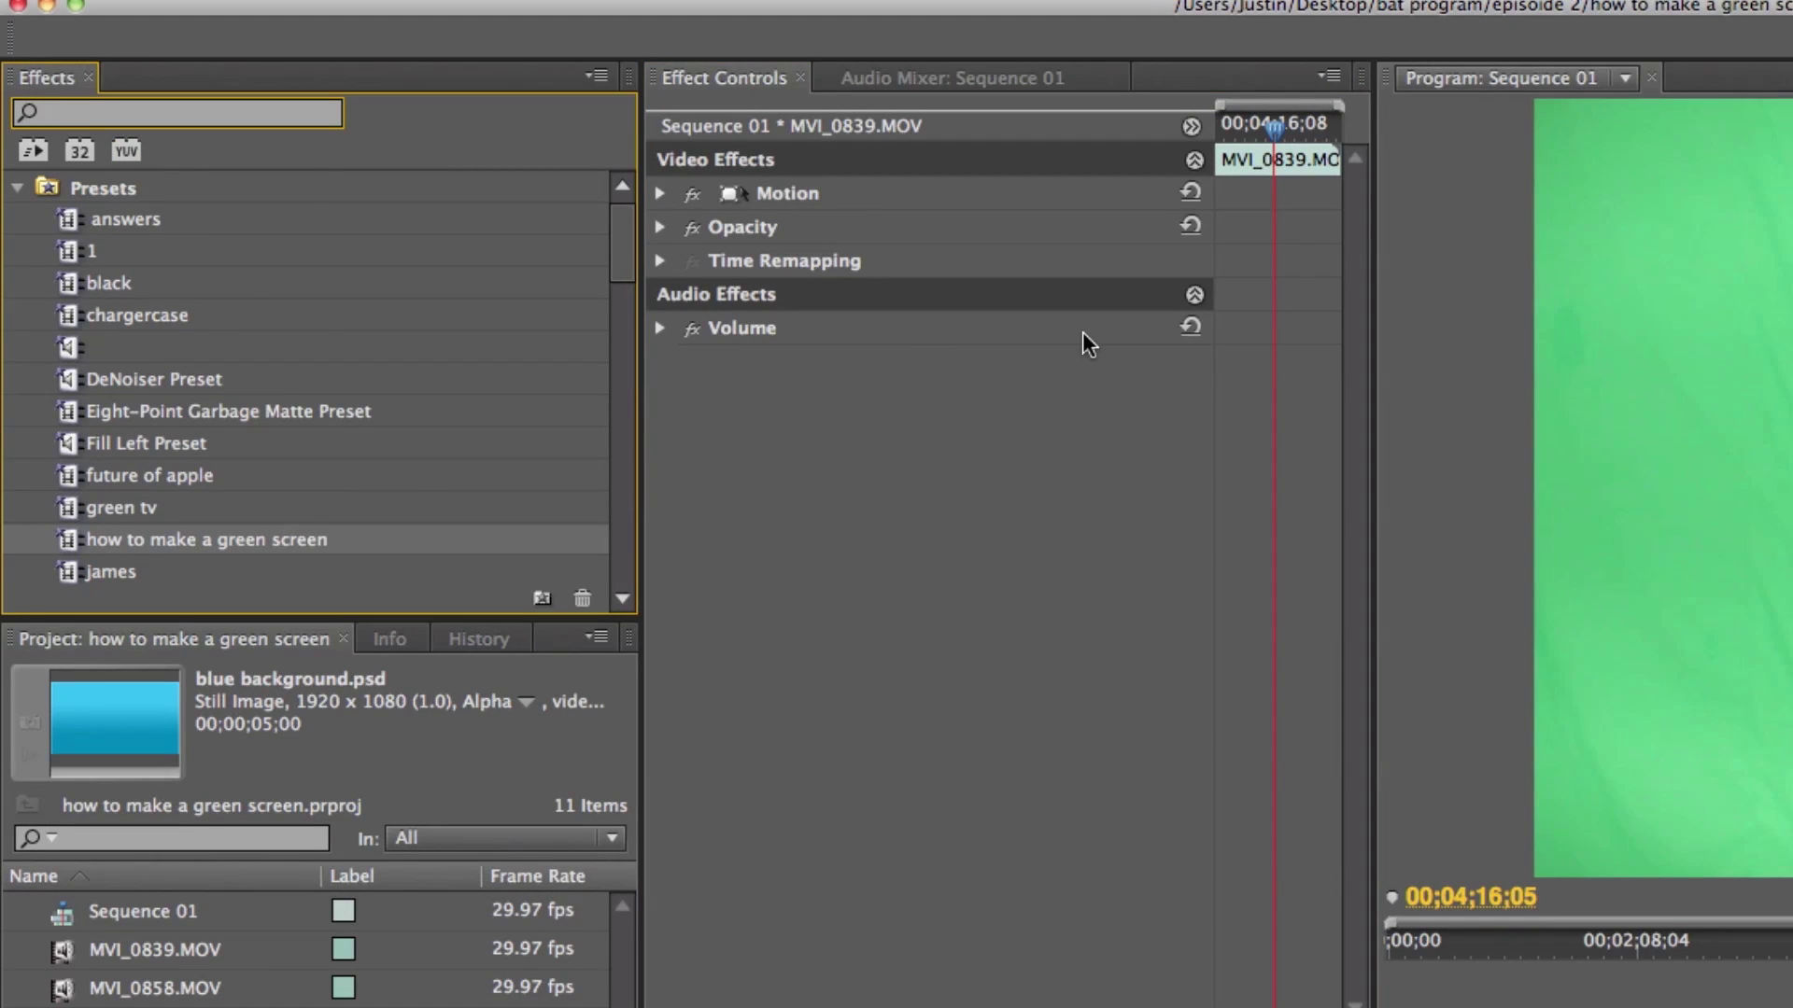
pyautogui.write('ultra')
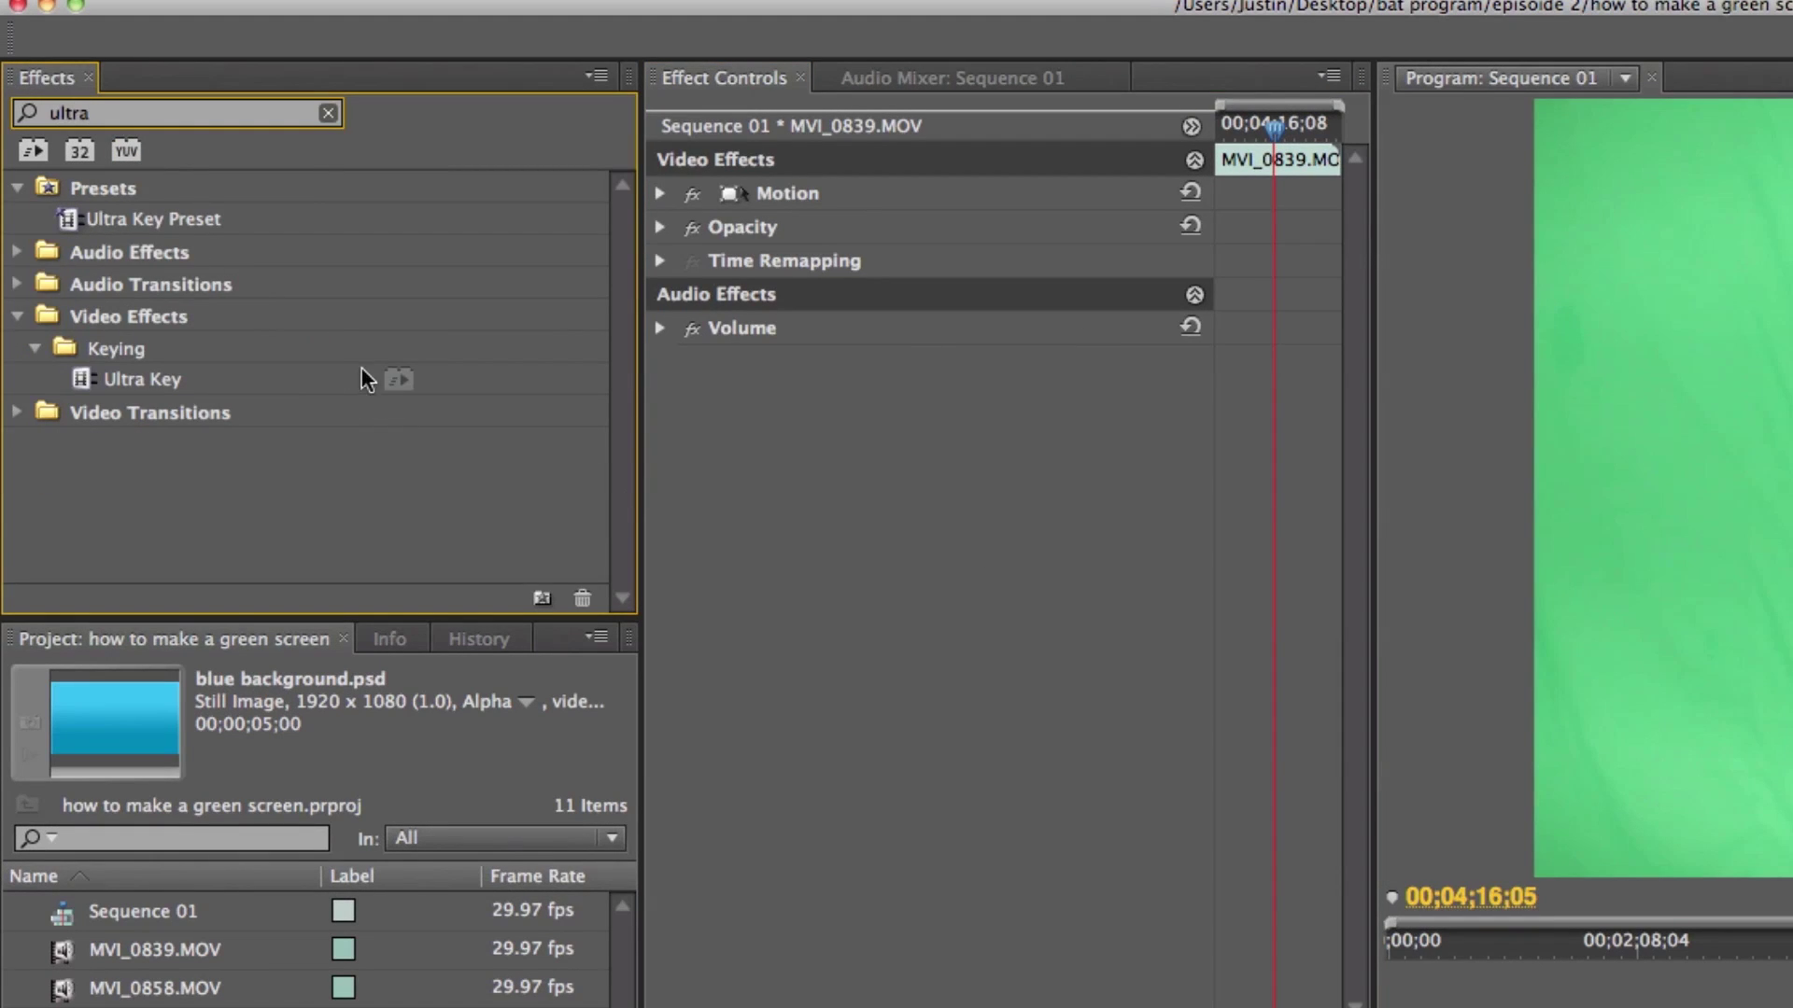
pyautogui.moveTo(121, 382); pyautogui.dragTo(1522, 749)
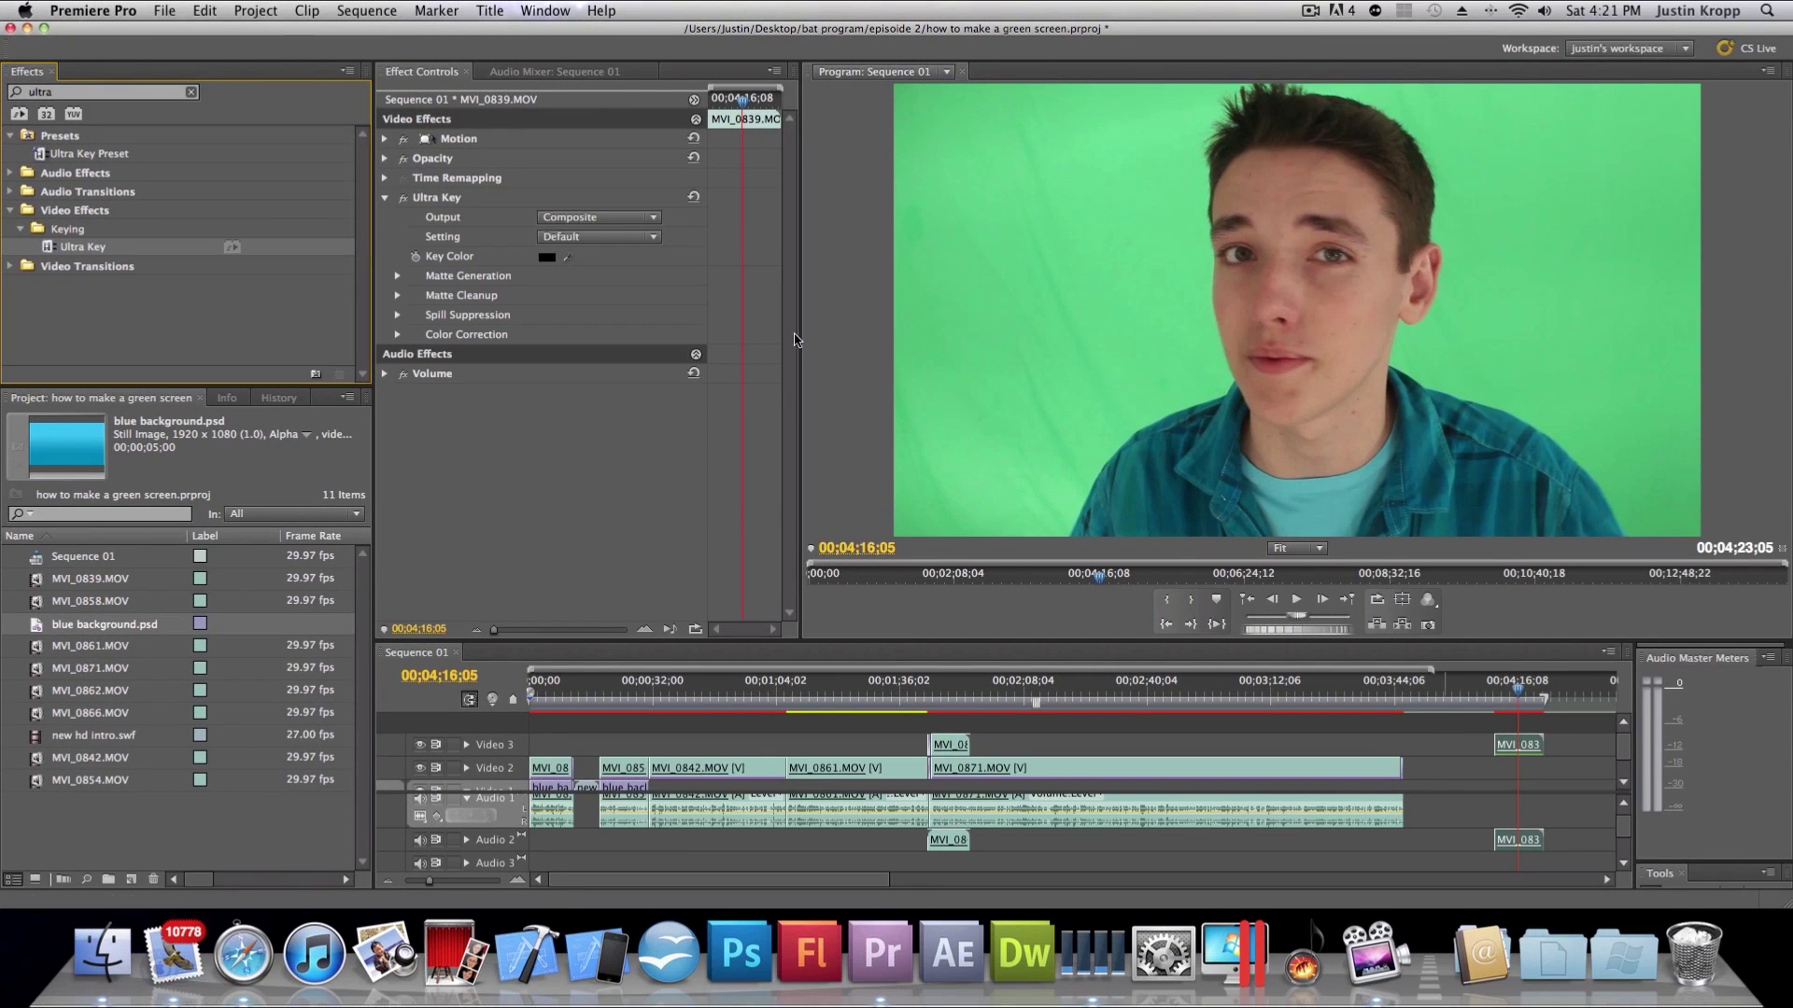
pyautogui.moveTo(567, 257); pyautogui.dragTo(1699, 359)
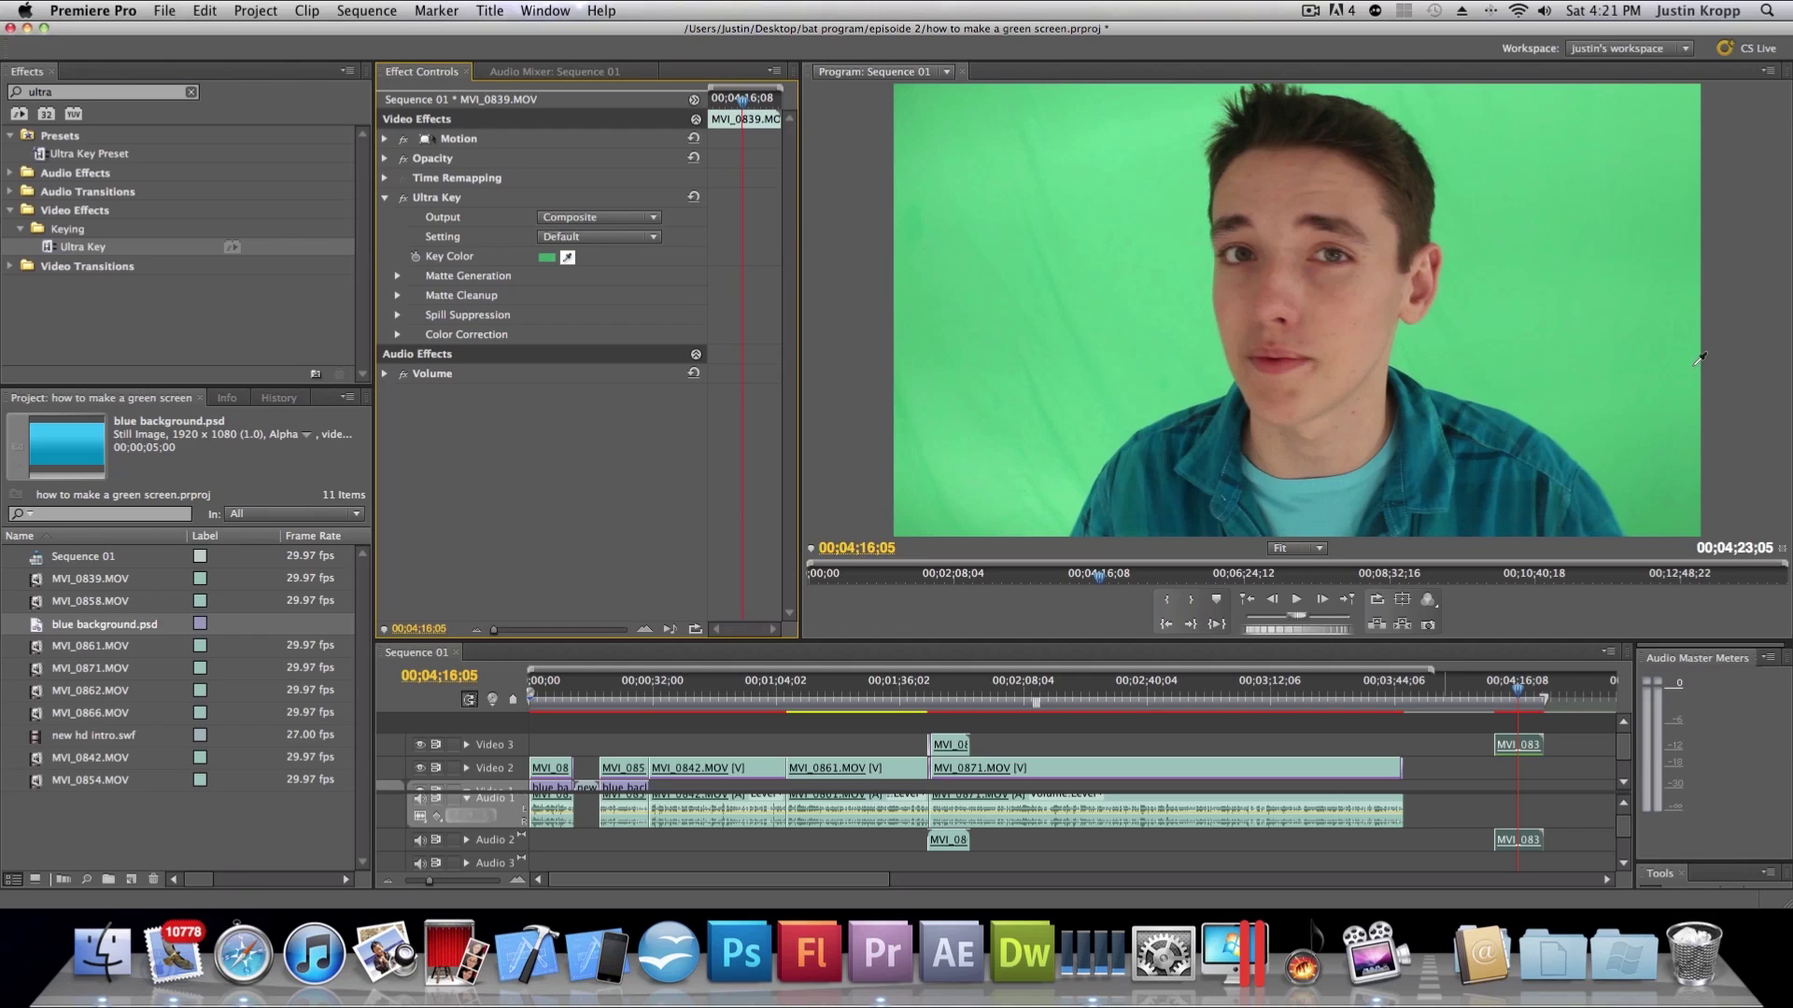
pyautogui.moveTo(1699, 359); pyautogui.dragTo(1695, 372)
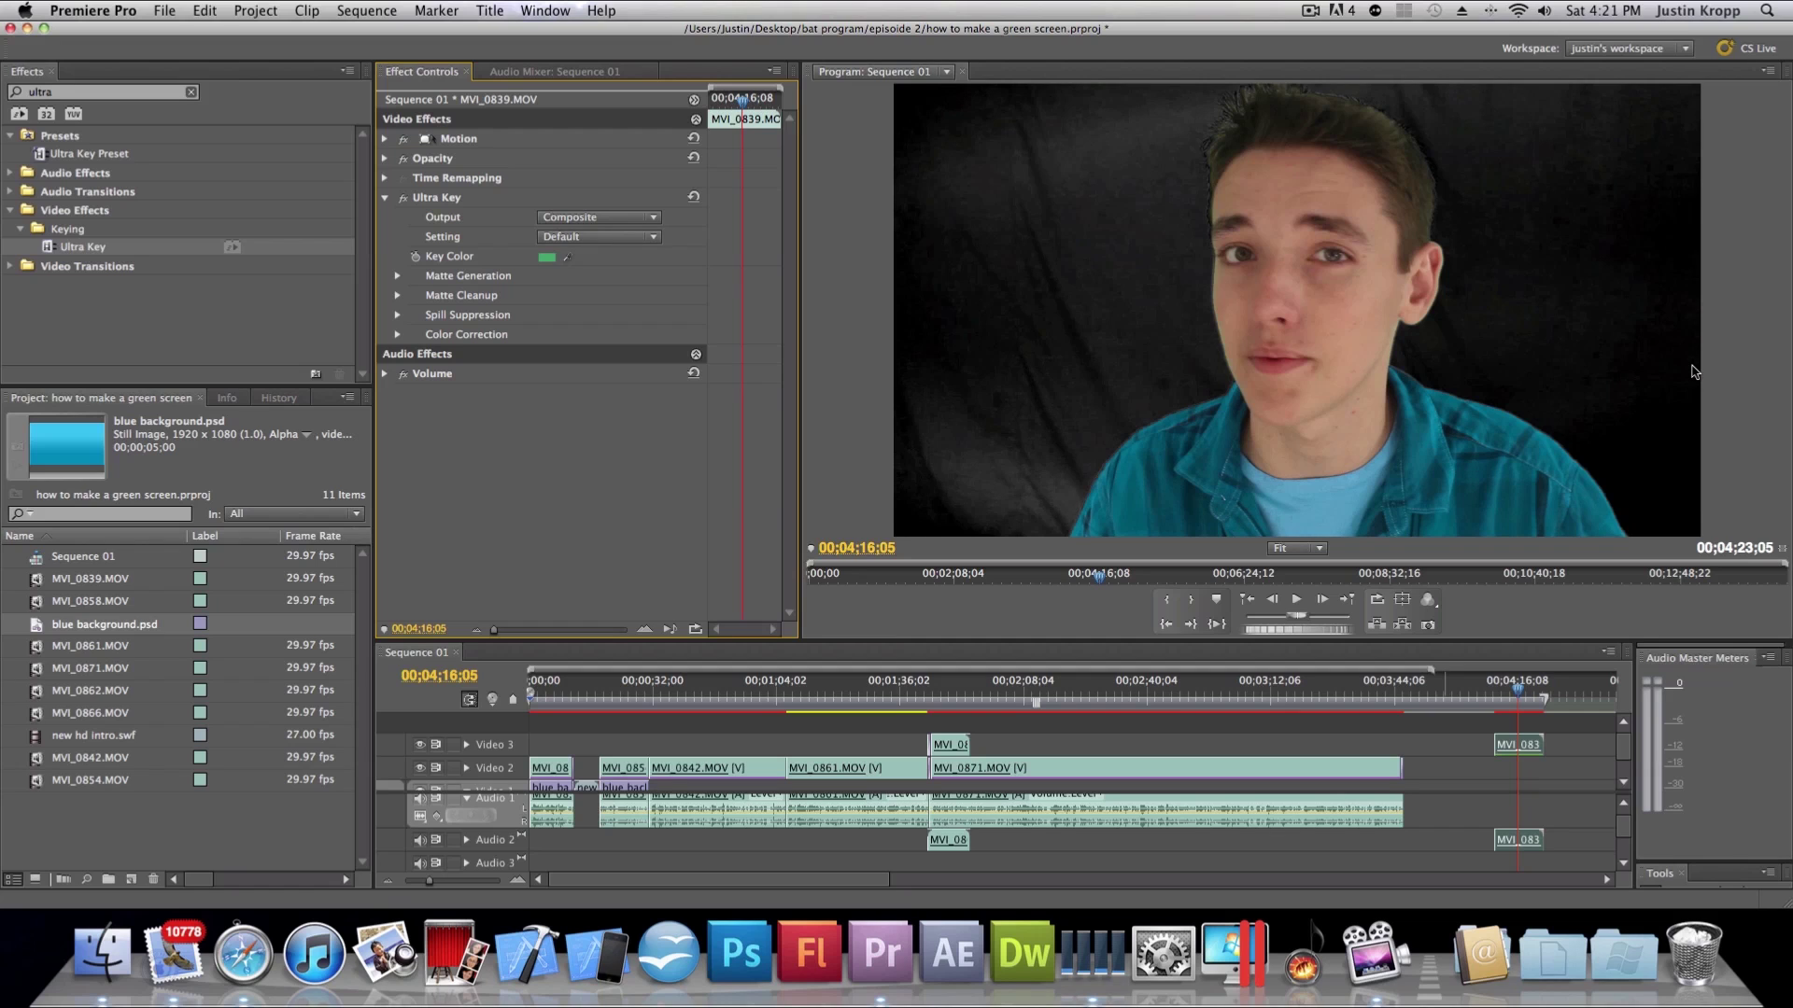
pyautogui.press('space')
pyautogui.press('space')
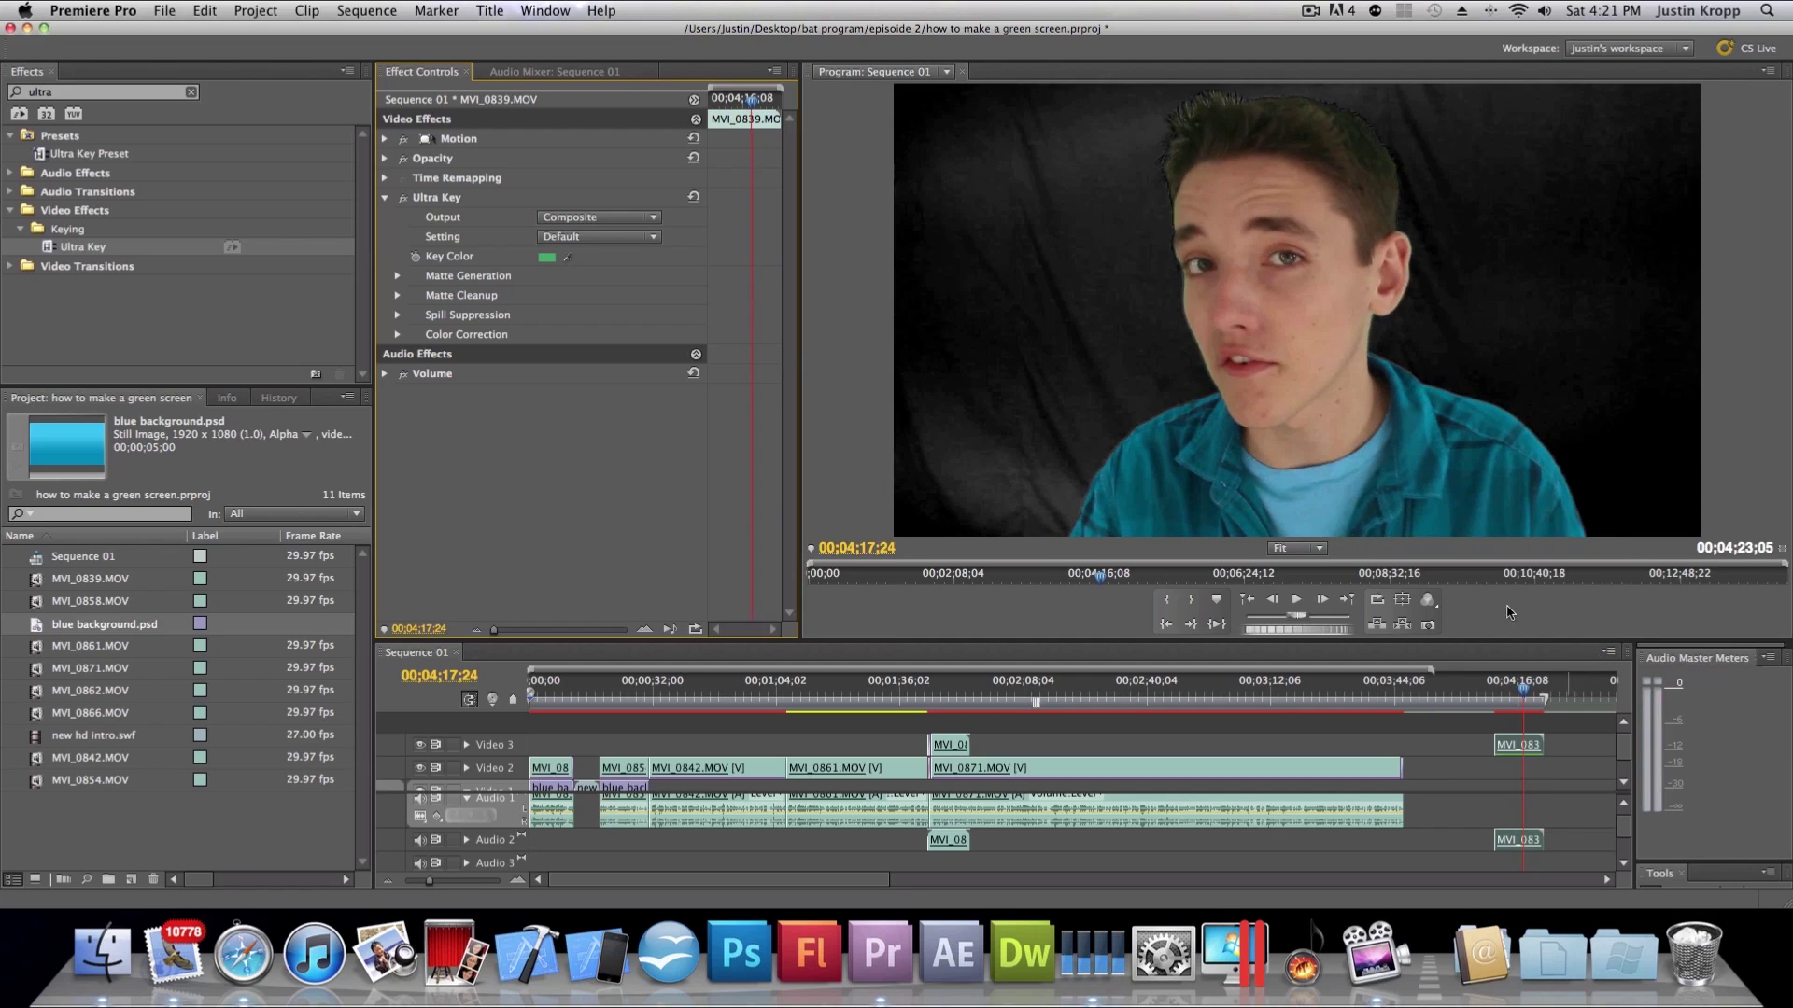
# Cut the Ultra Key effect from the MVI_0839.MOV clip
pyautogui.rightClick(454, 199)
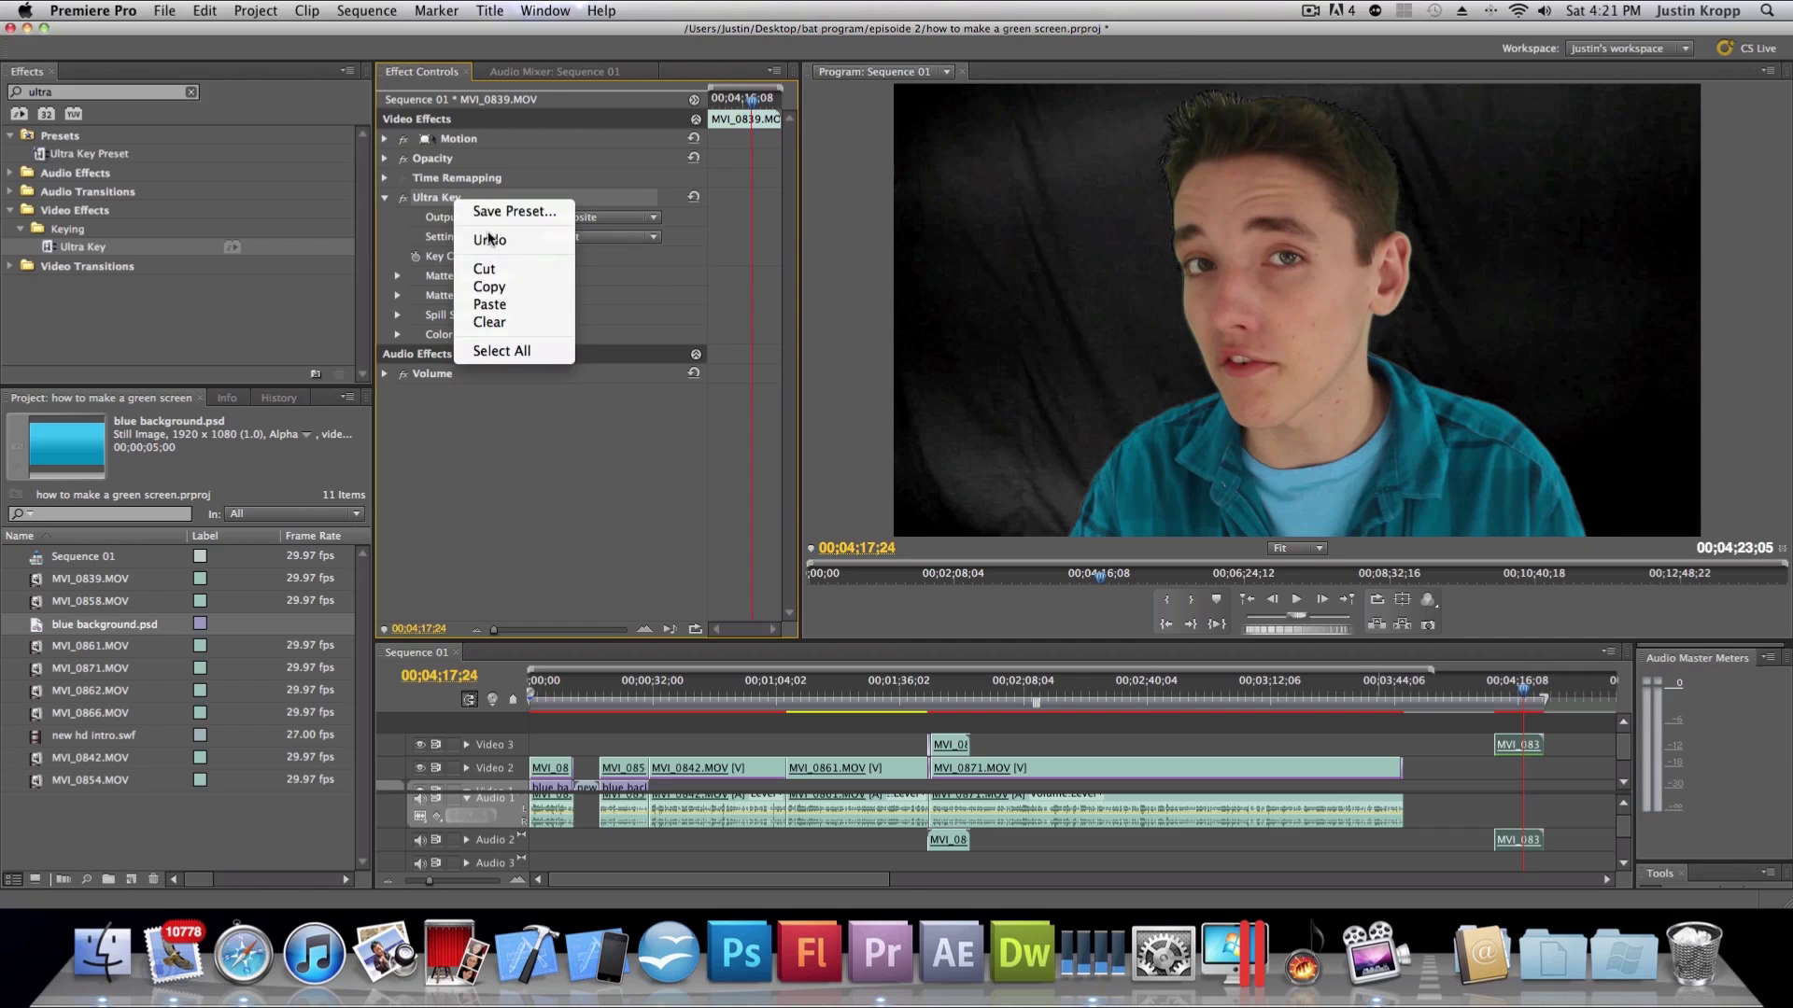
pyautogui.click(484, 269)
# Clear the effects search and apply the "how to make a green screen" preset to the MVI_0839.MOV clip
pyautogui.click(41, 160)
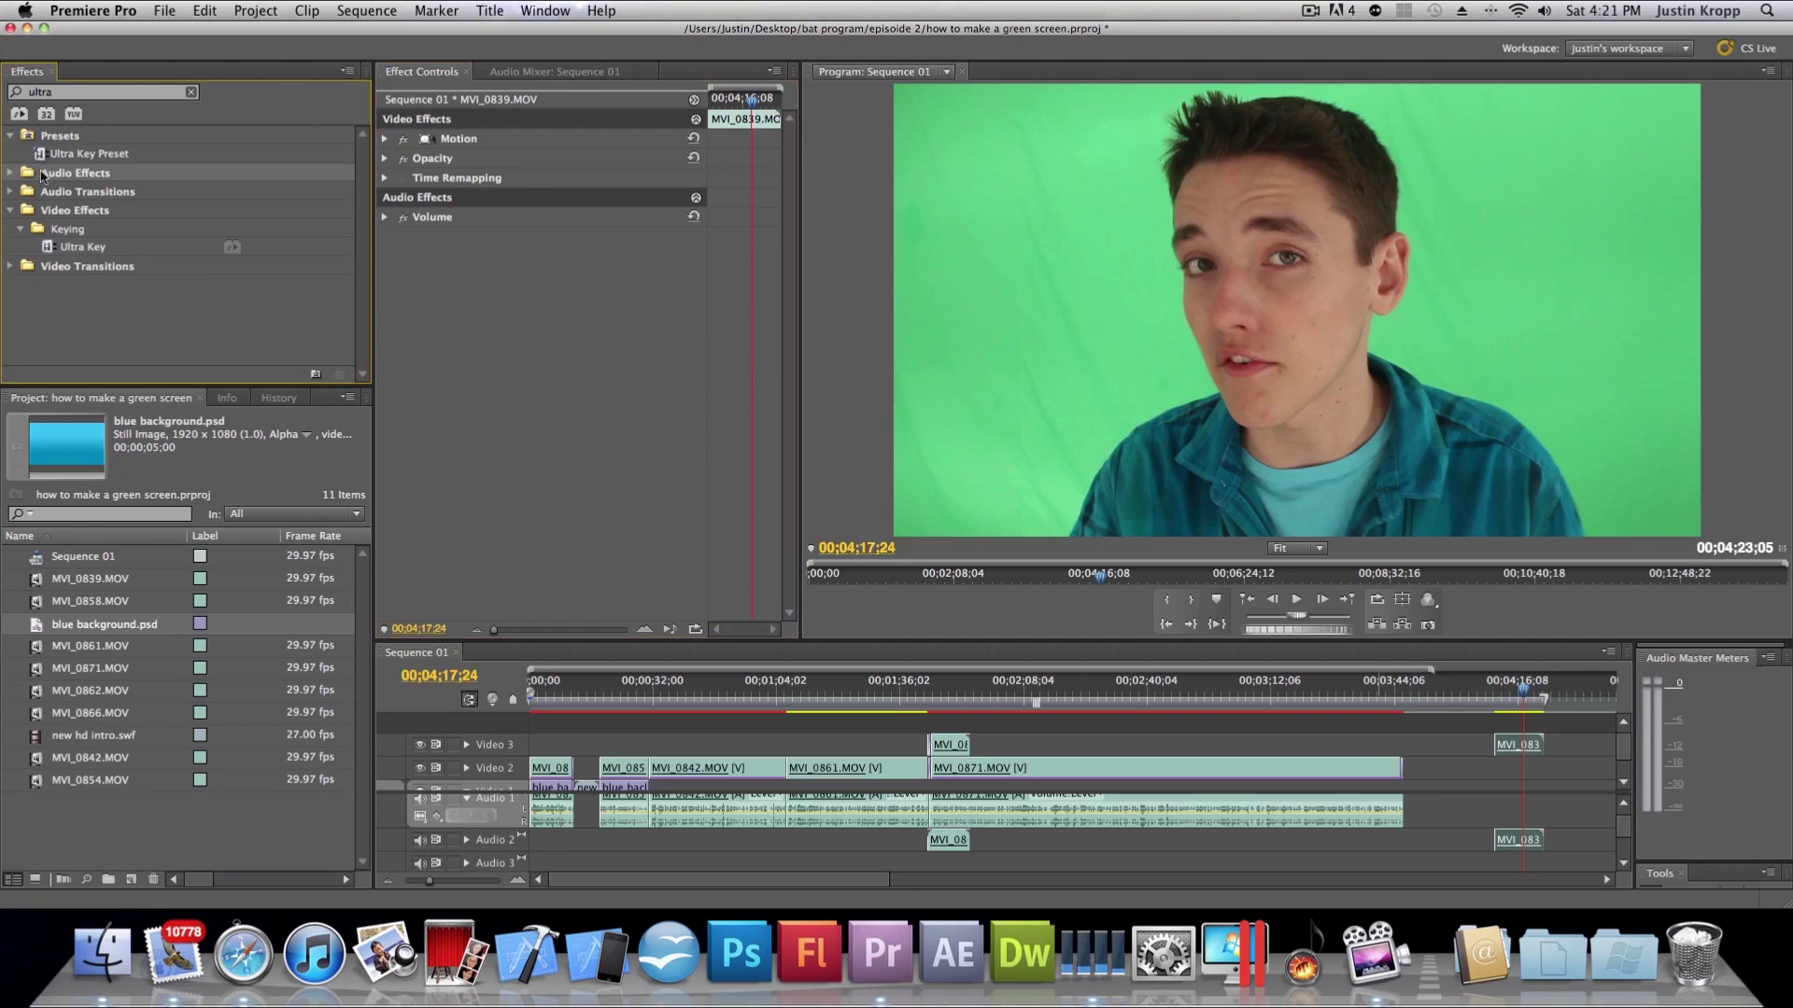
pyautogui.click(190, 92)
pyautogui.click(11, 136)
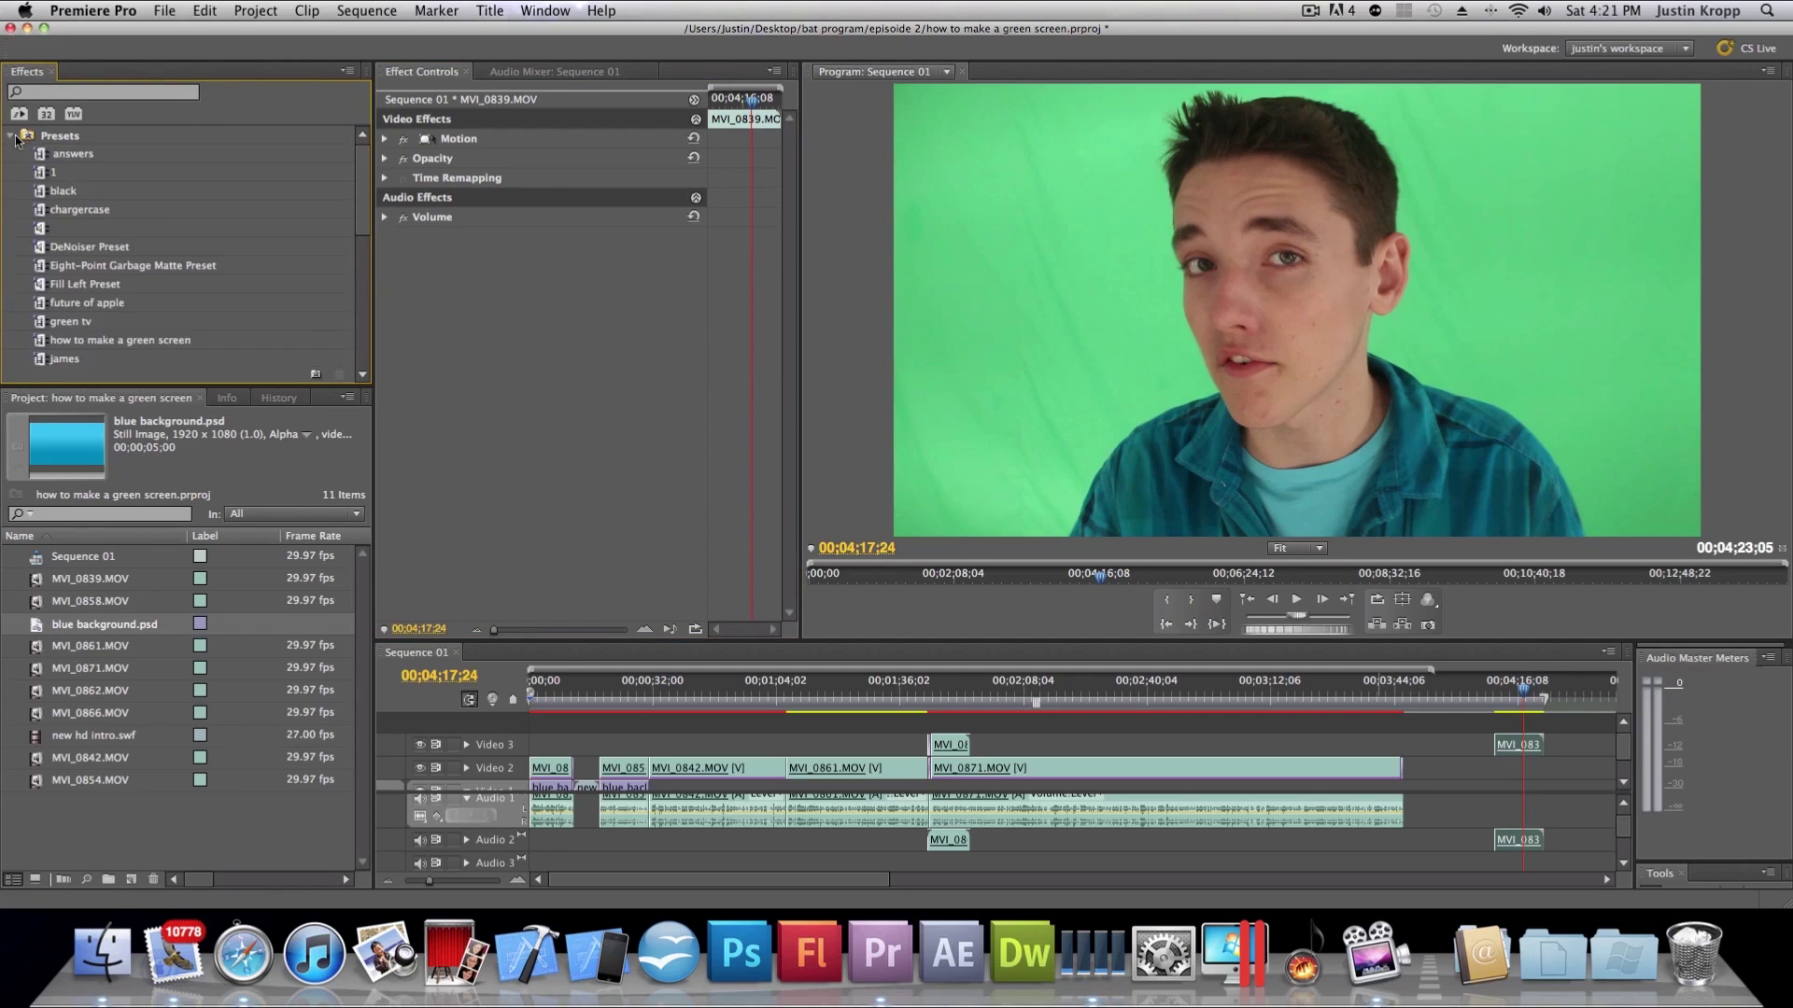
pyautogui.click(116, 342)
pyautogui.moveTo(112, 346); pyautogui.dragTo(594, 453)
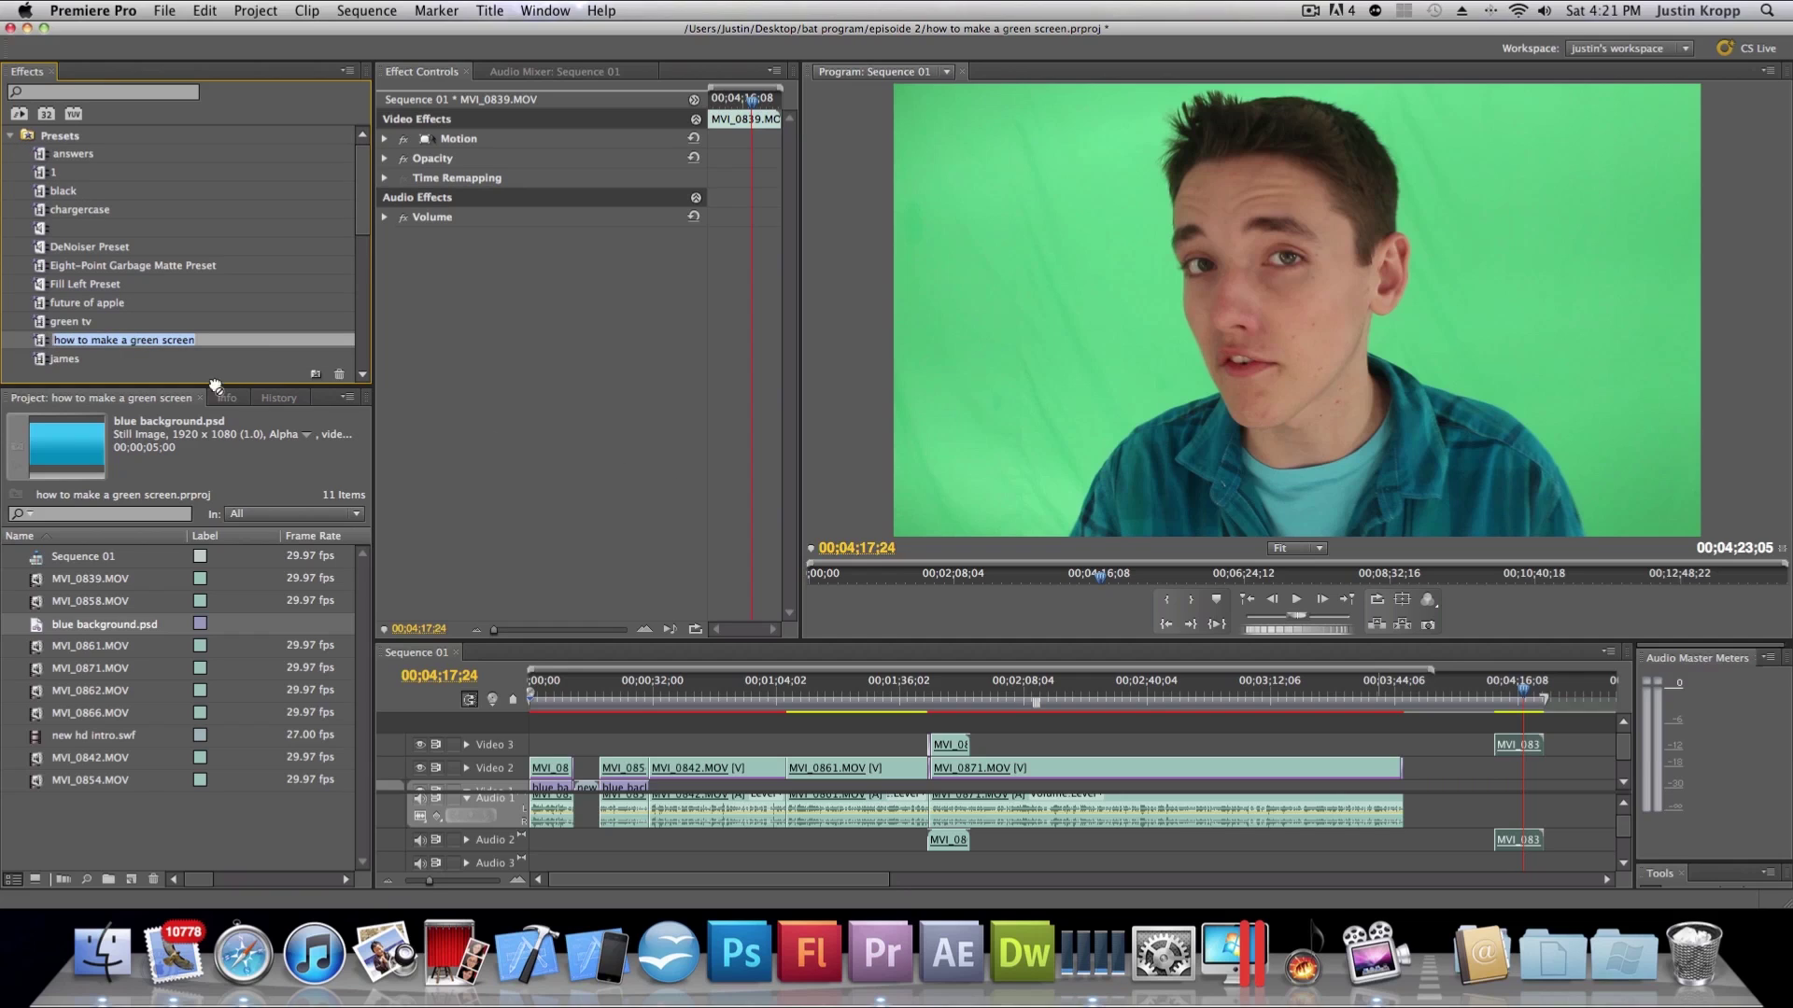
pyautogui.rightClick(39, 345)
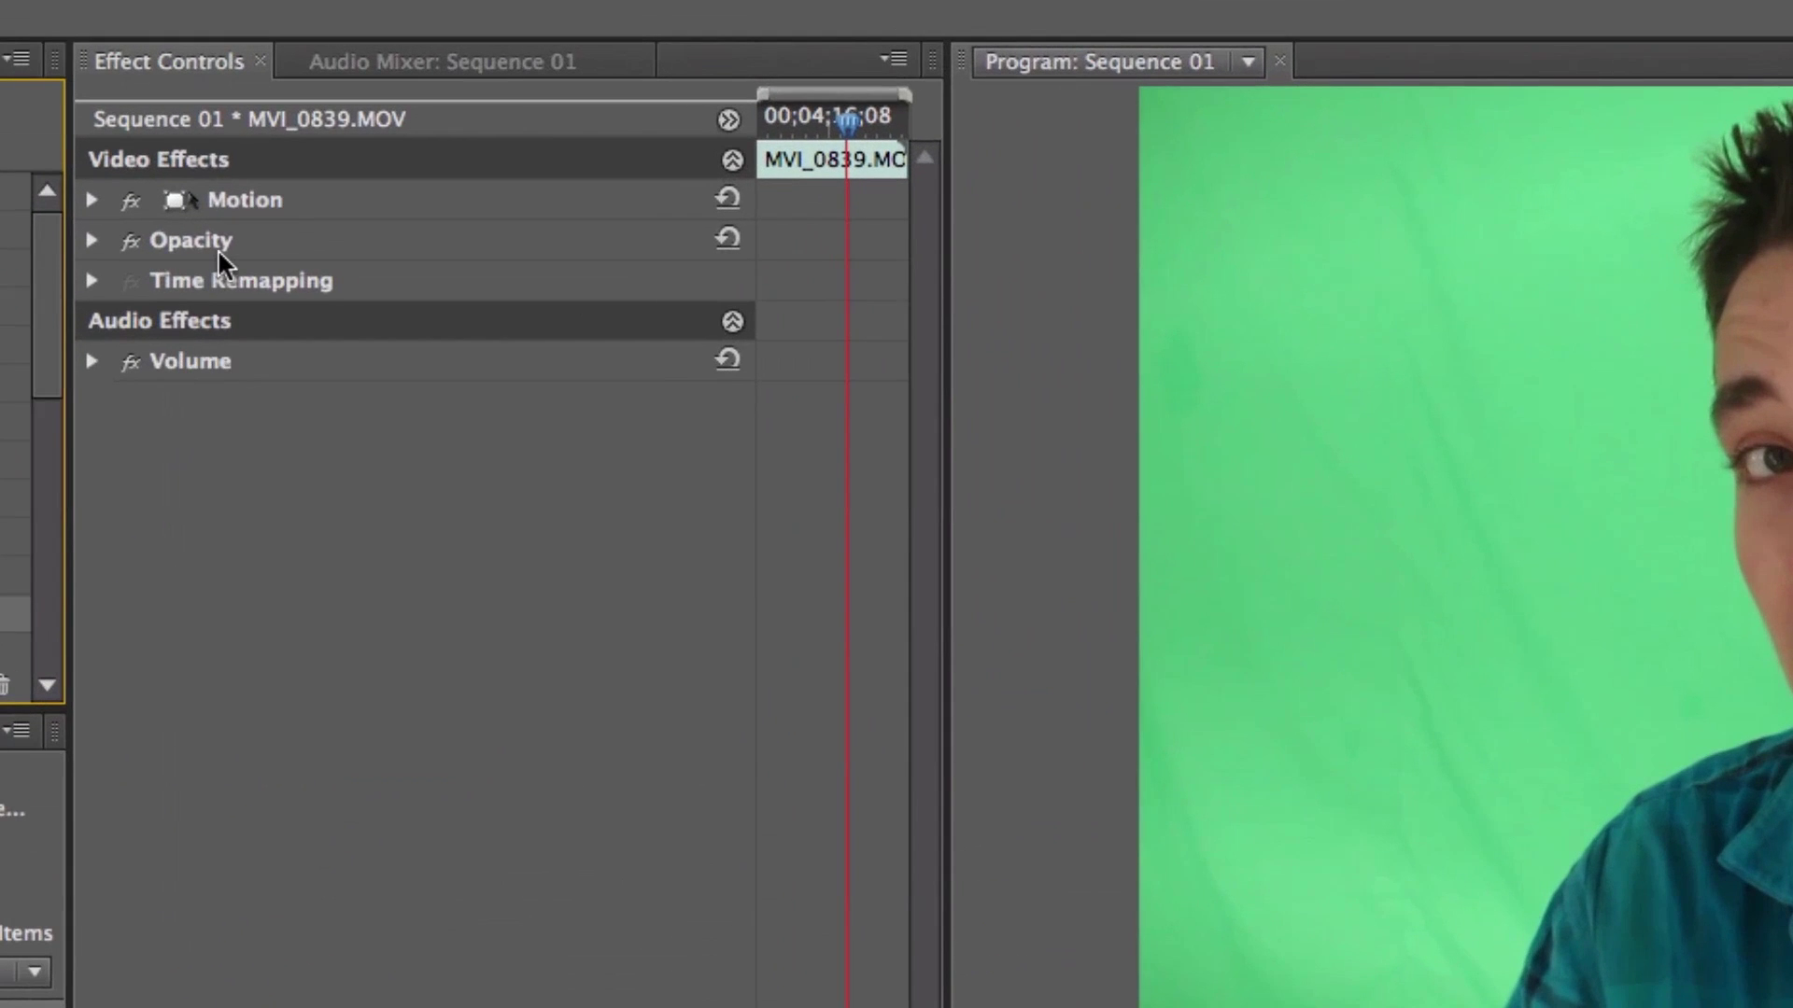
pyautogui.rightClick(217, 249)
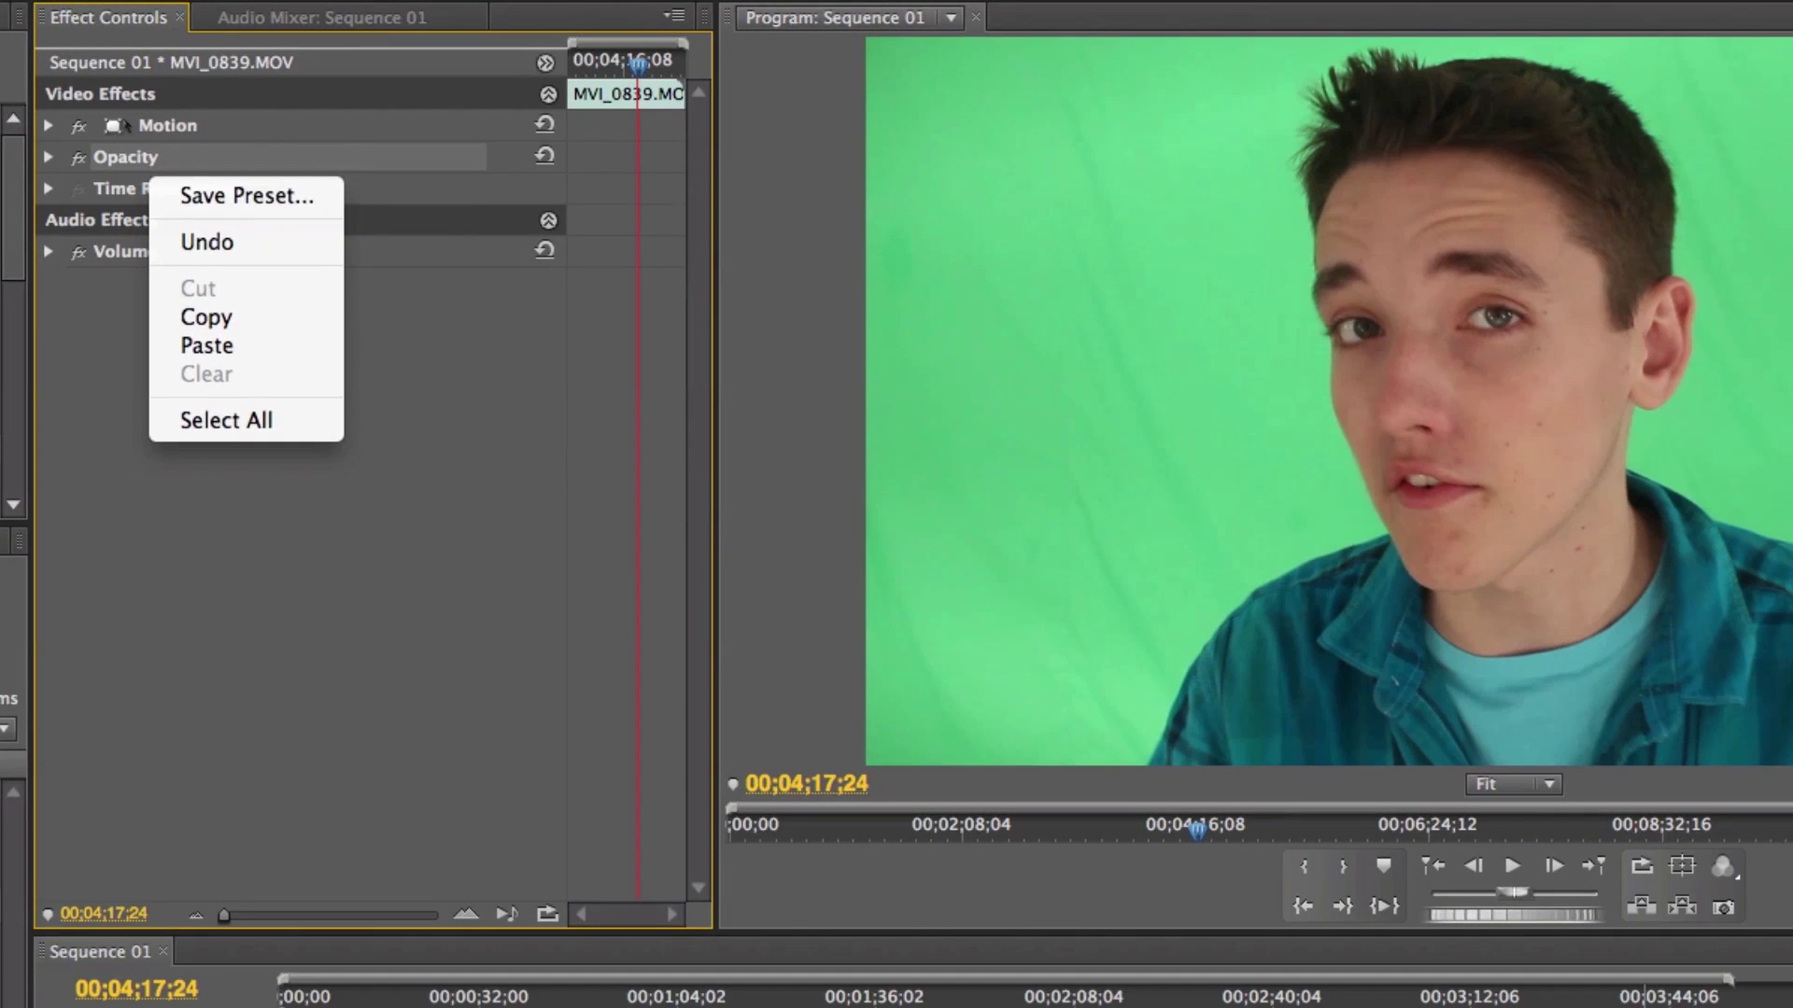
pyautogui.press('Escape')
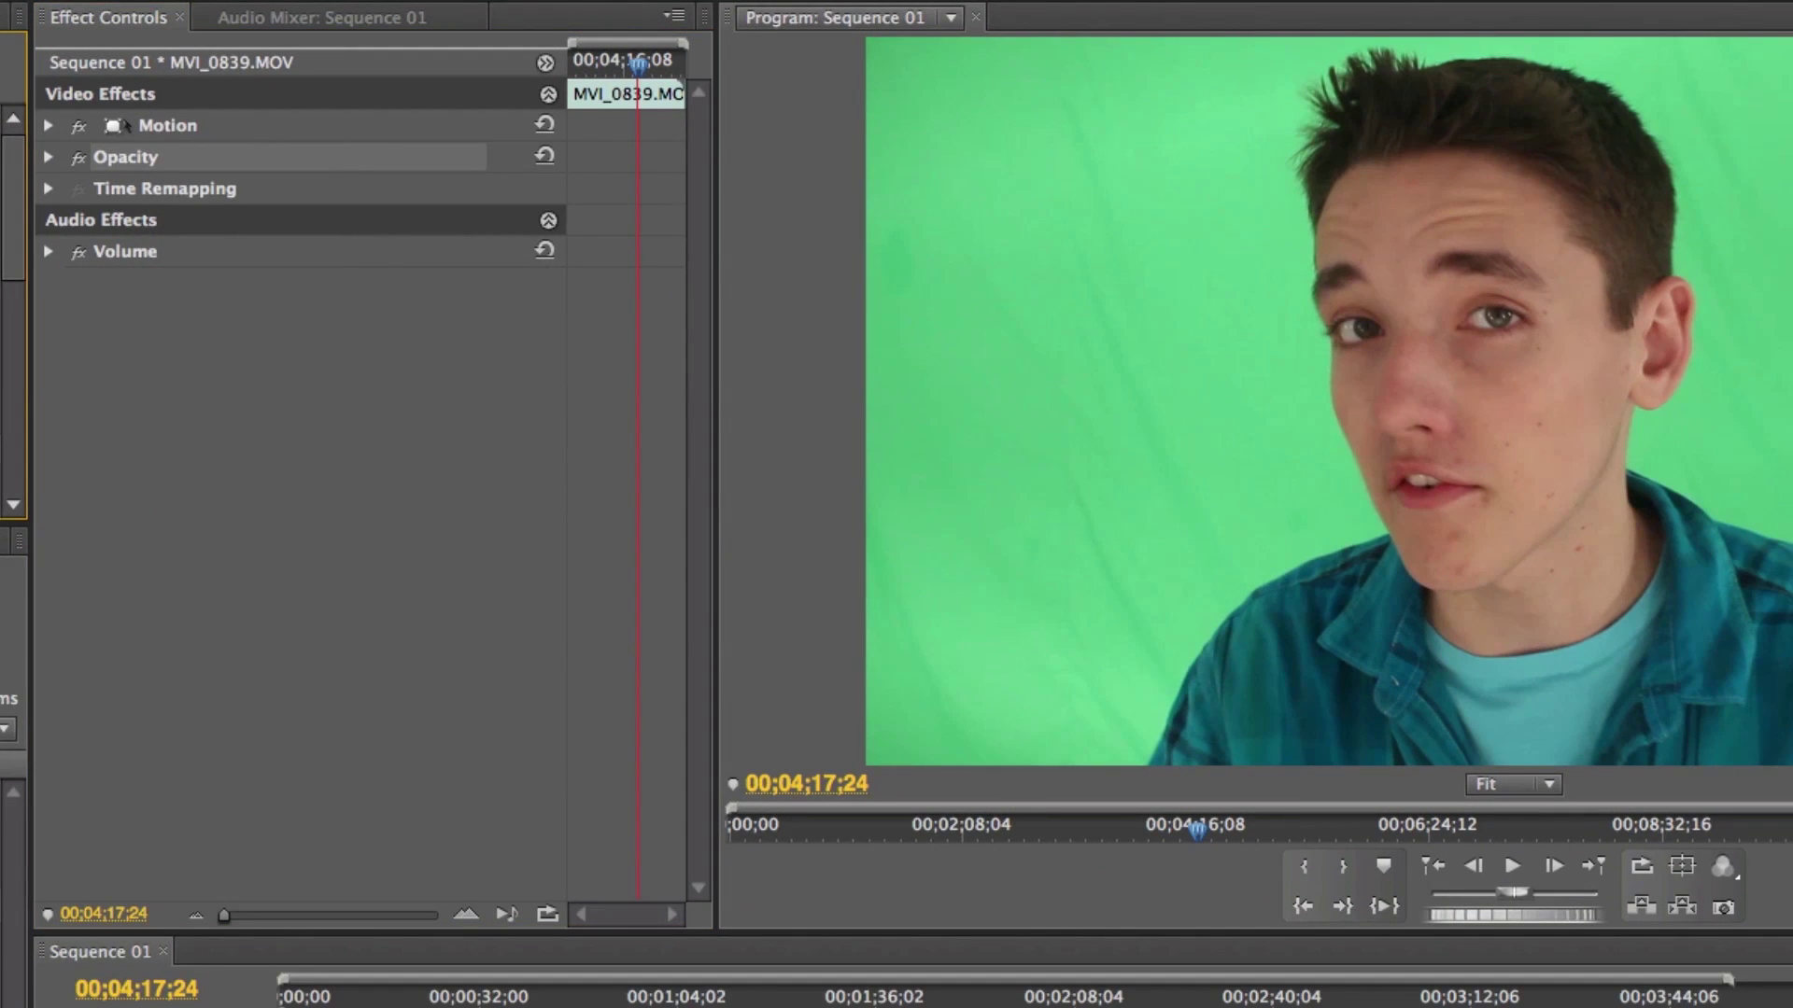
pyautogui.moveTo(14, 710); pyautogui.dragTo(308, 511)
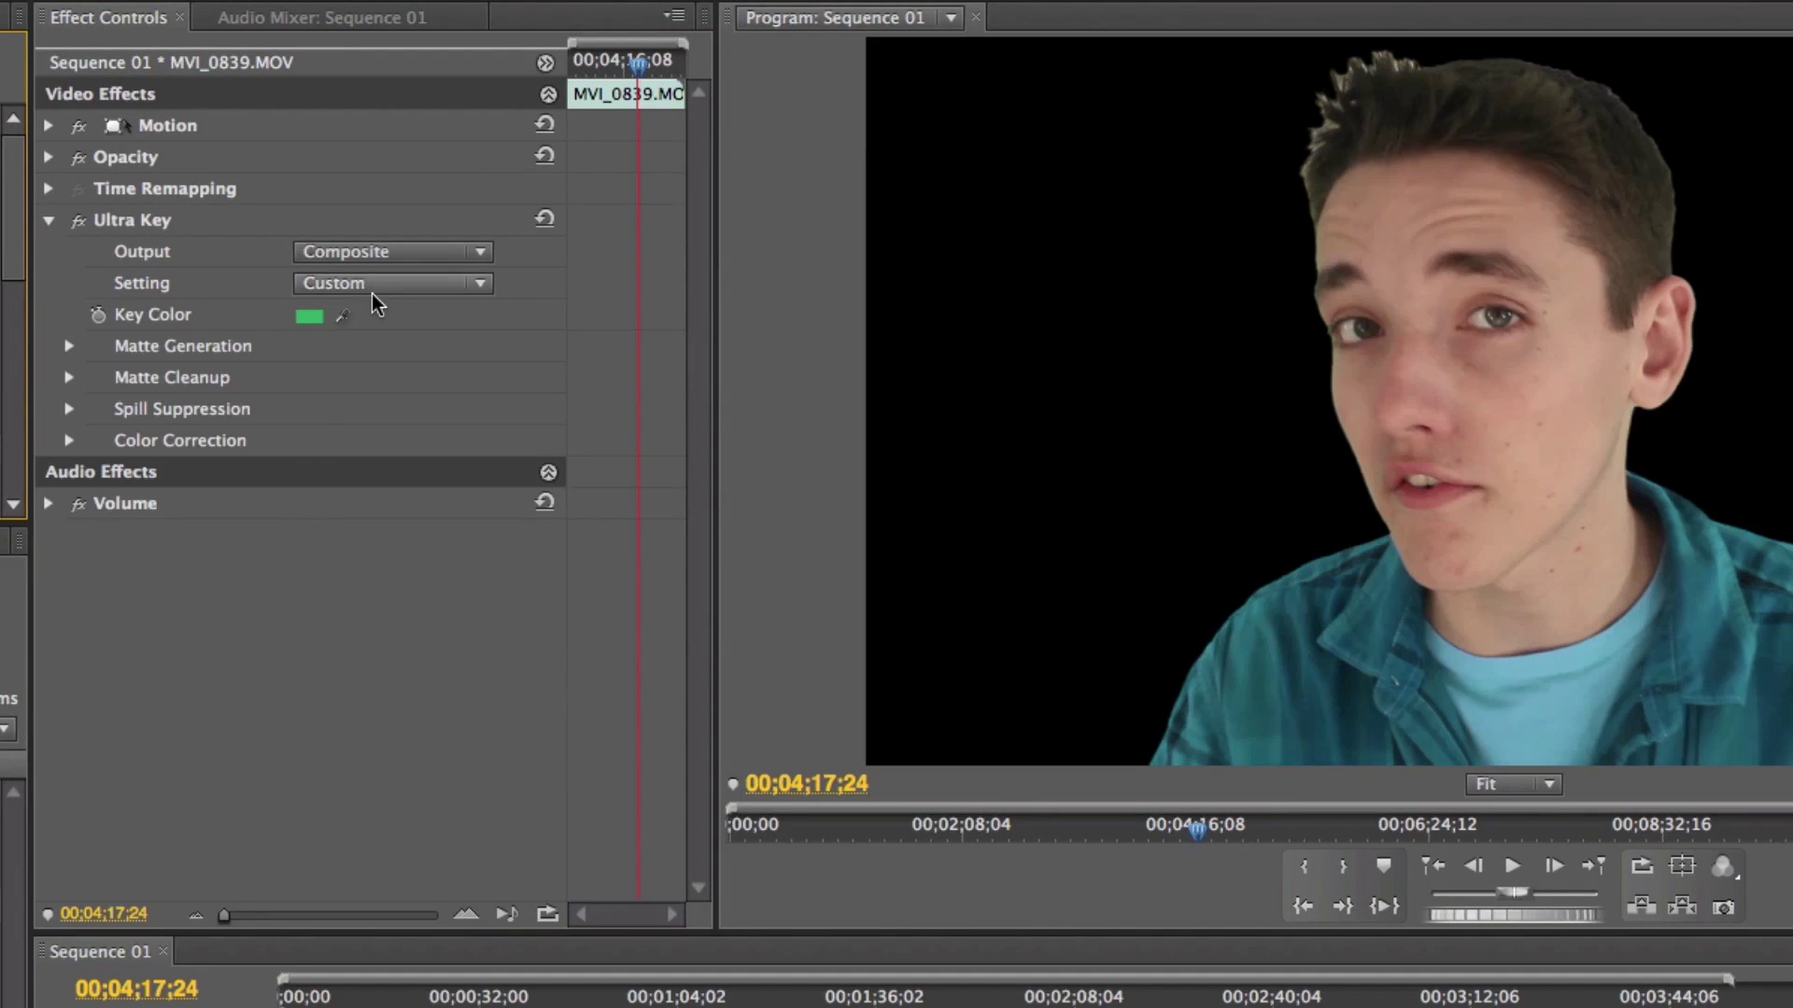
# Resample the Ultra Key color from the green backdrop and set the Matte Generation Transparency to 7
pyautogui.click(343, 316)
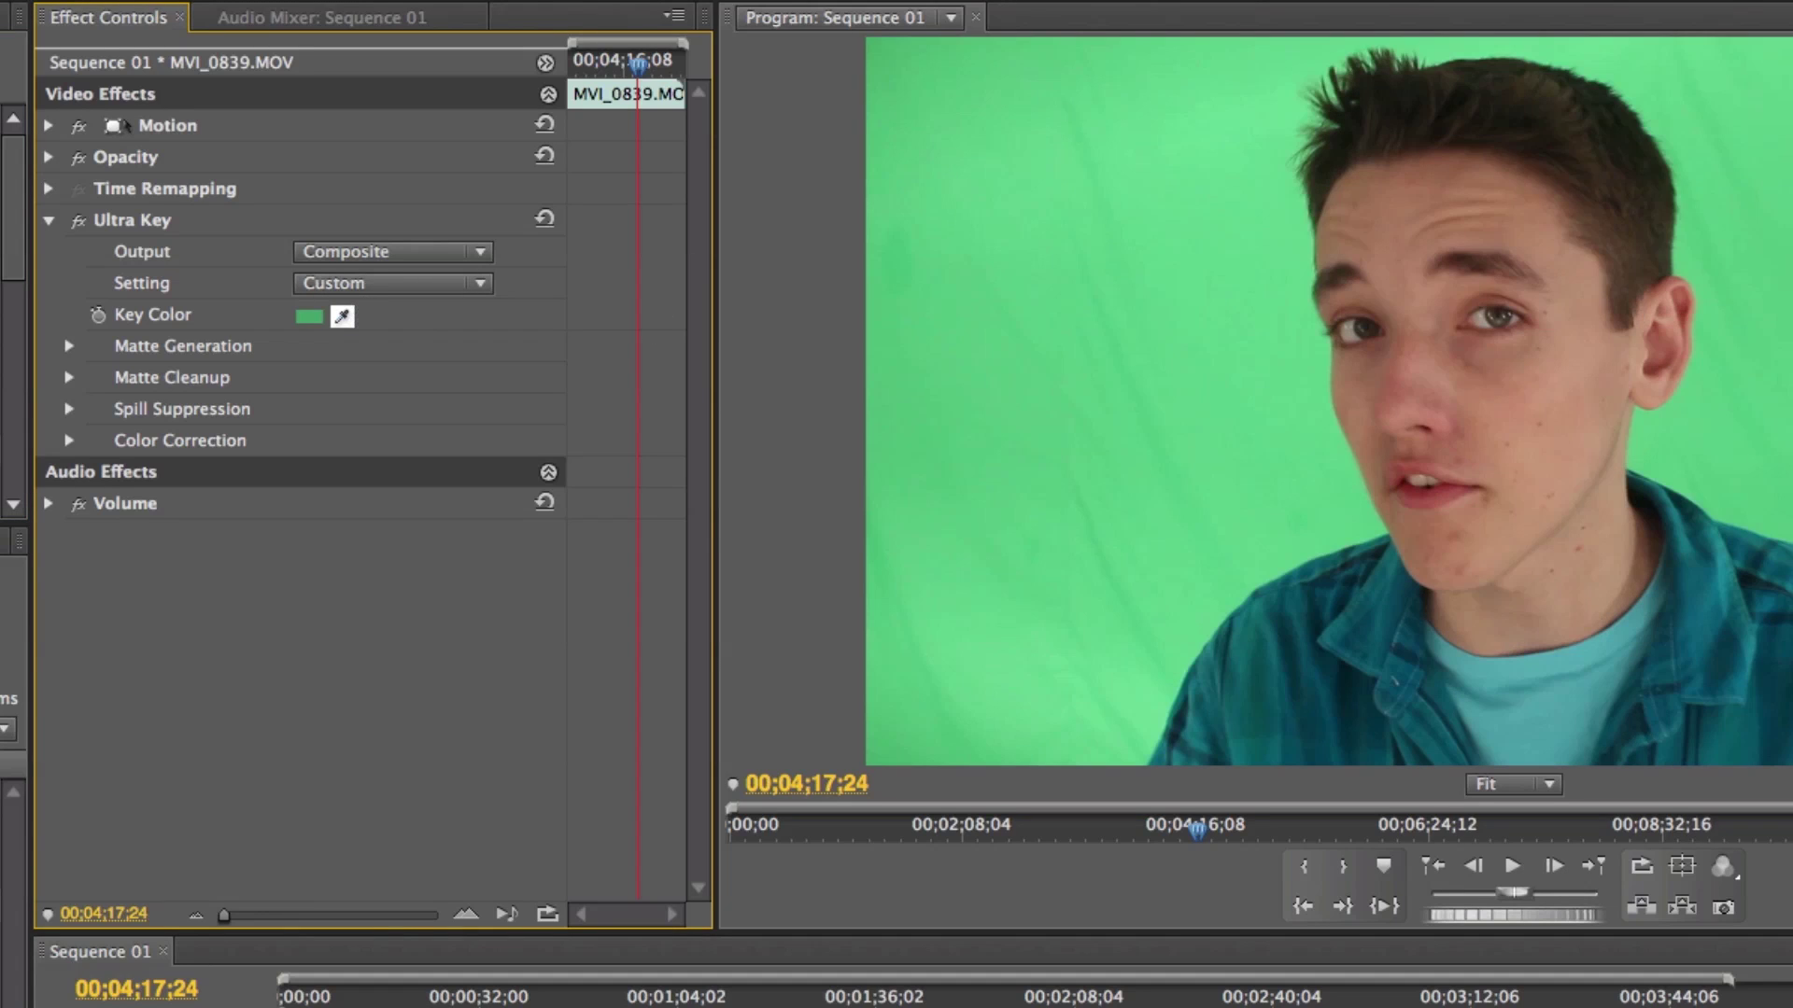
pyautogui.click(1027, 420)
pyautogui.click(90, 345)
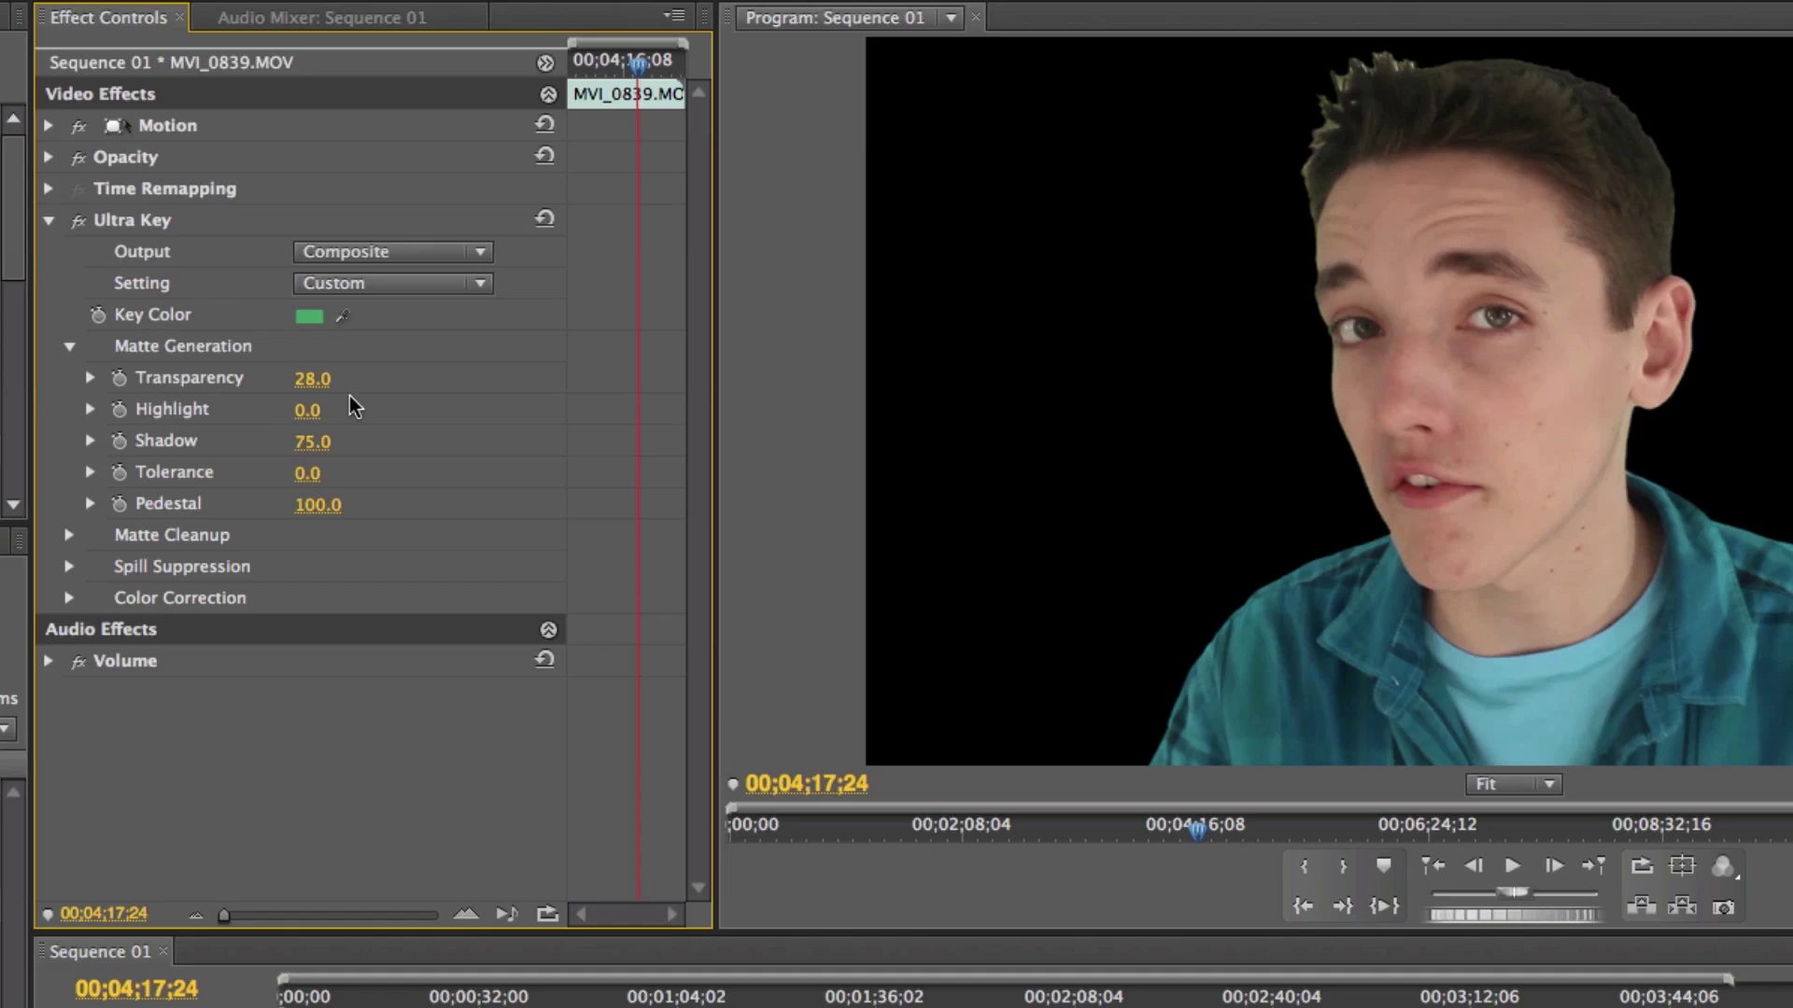
pyautogui.click(313, 379)
pyautogui.write('14')
pyautogui.press('Return')
pyautogui.moveTo(313, 379); pyautogui.dragTo(300, 379)
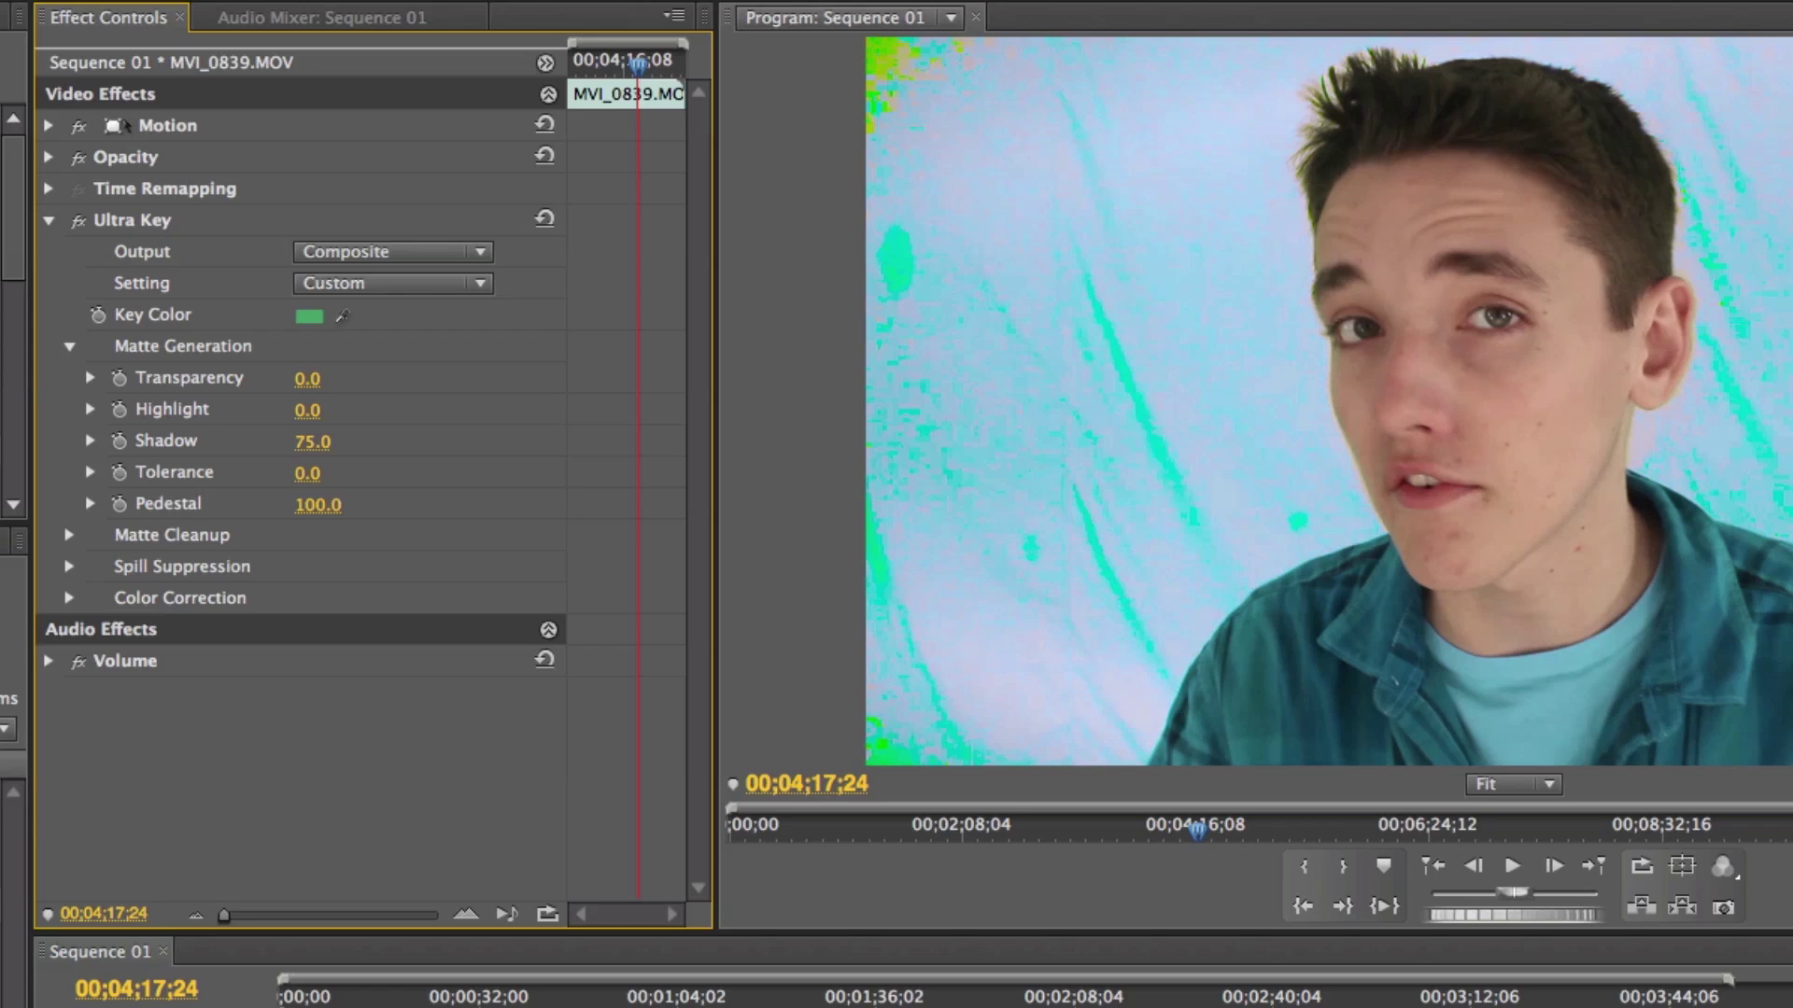
pyautogui.moveTo(300, 379); pyautogui.dragTo(260, 489)
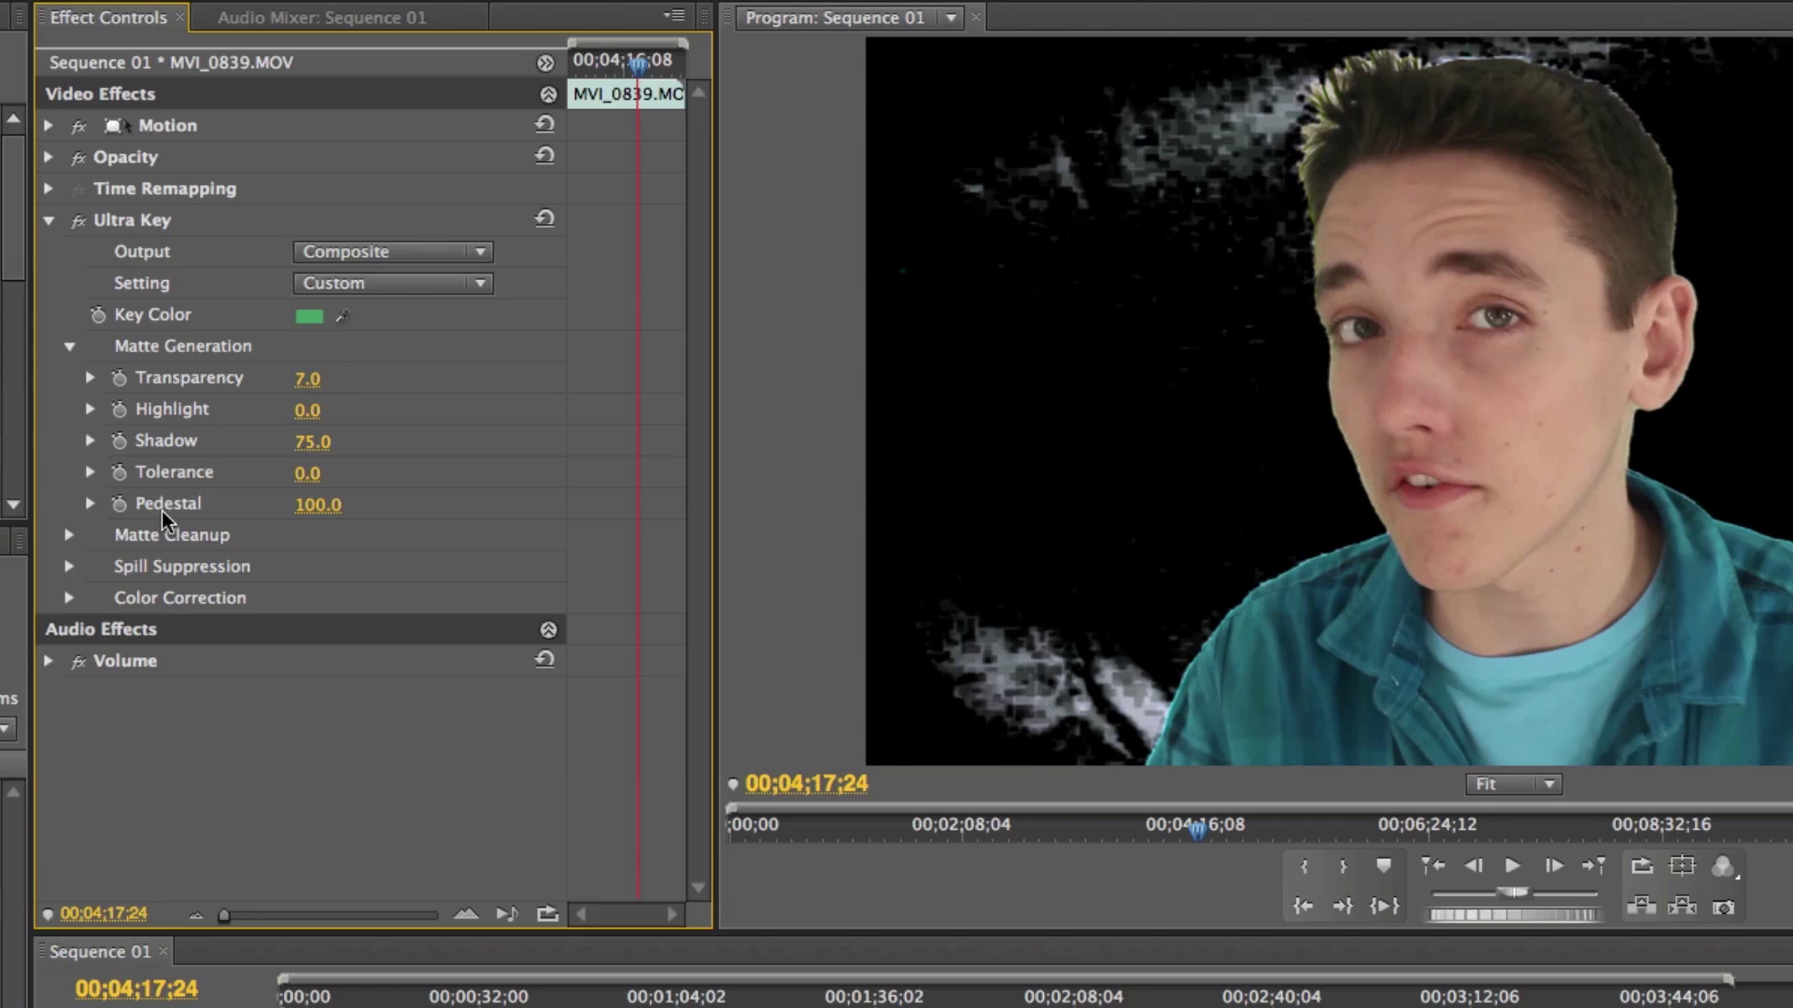
# Expand the Ultra Key's Matte Cleanup settings and the Contrast slider within them
pyautogui.click(69, 535)
pyautogui.moveTo(309, 568); pyautogui.dragTo(331, 633)
pyautogui.hotkey('ctrl', 's')
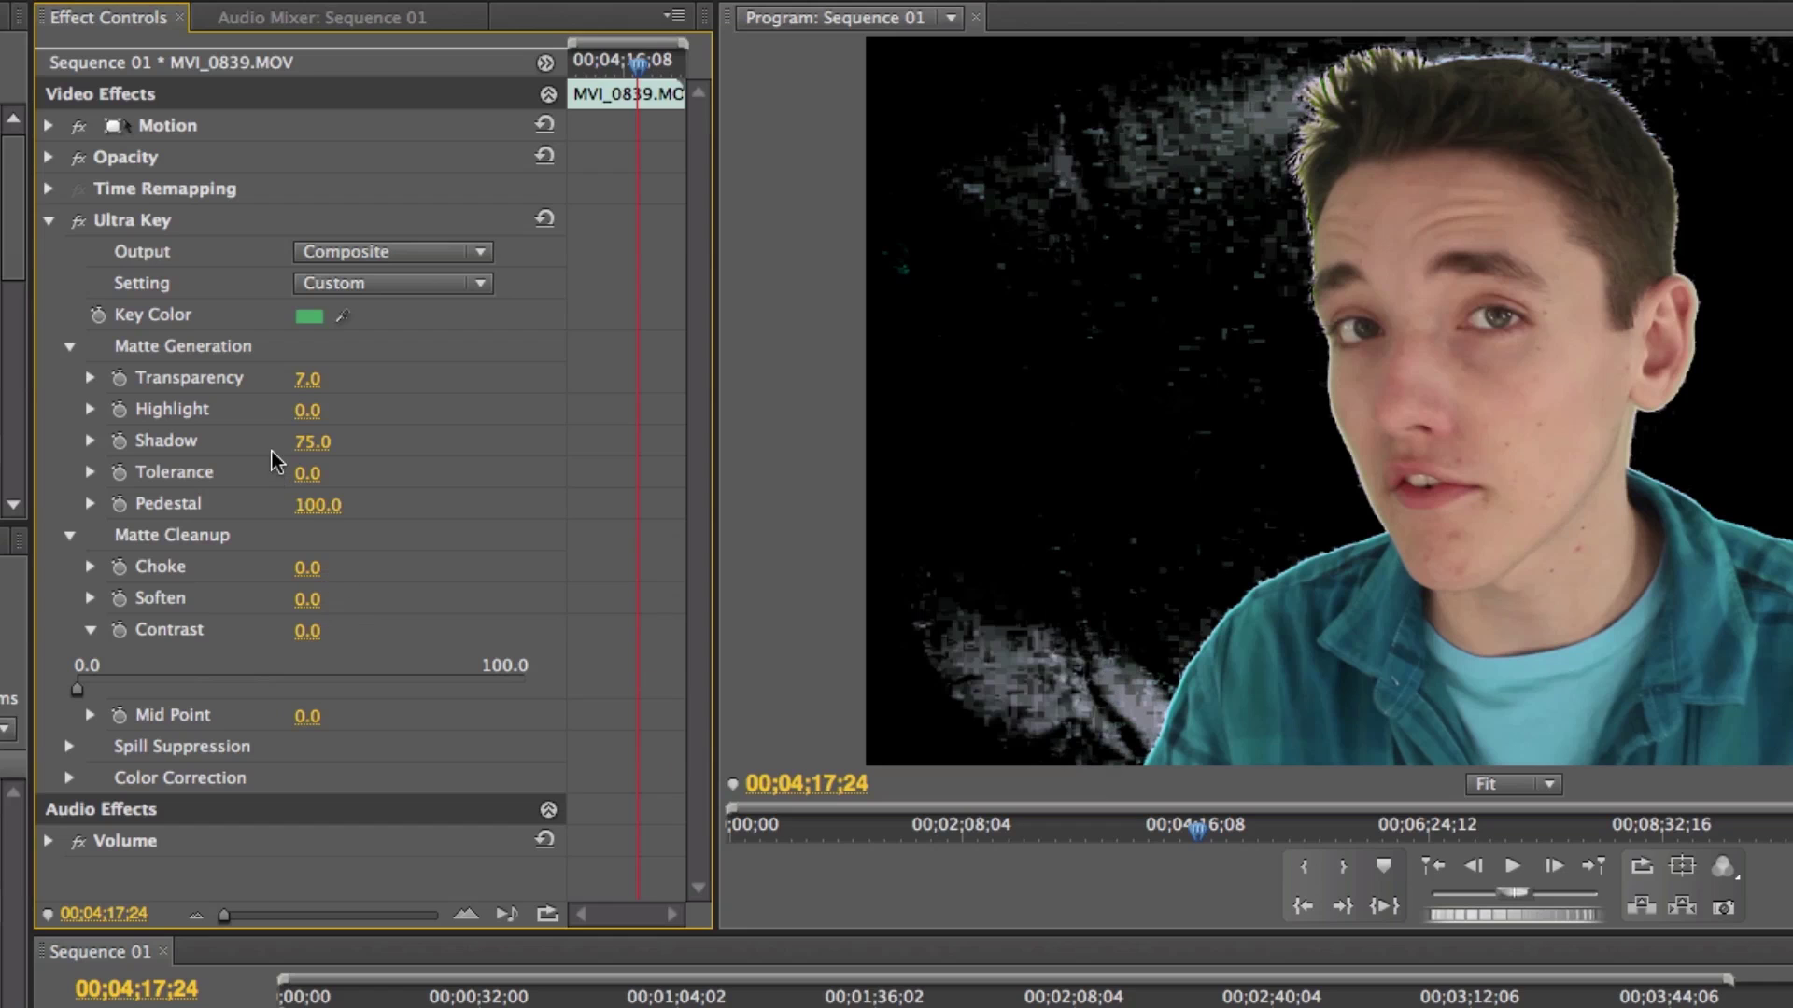
# Look at the program monitor's Playback Resolution option and view the keyed clip at 00;04;16;05
pyautogui.rightClick(1237, 301)
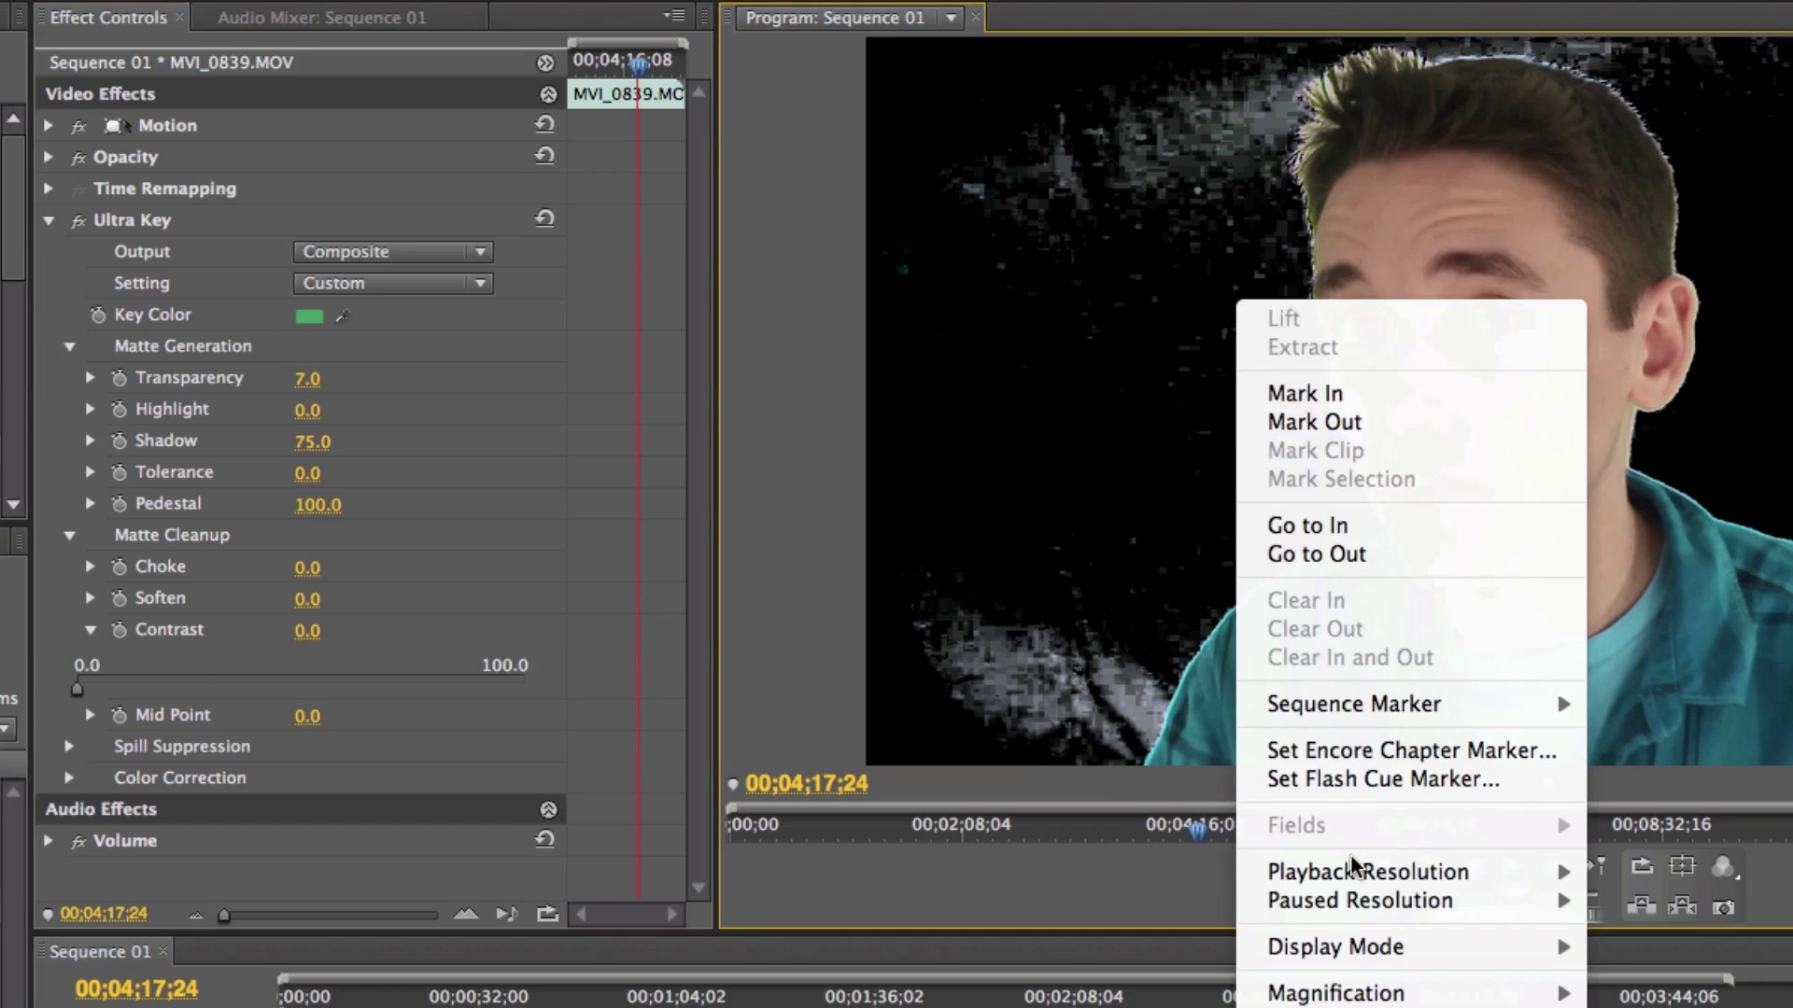
pyautogui.moveTo(1357, 872)
pyautogui.click(1626, 874)
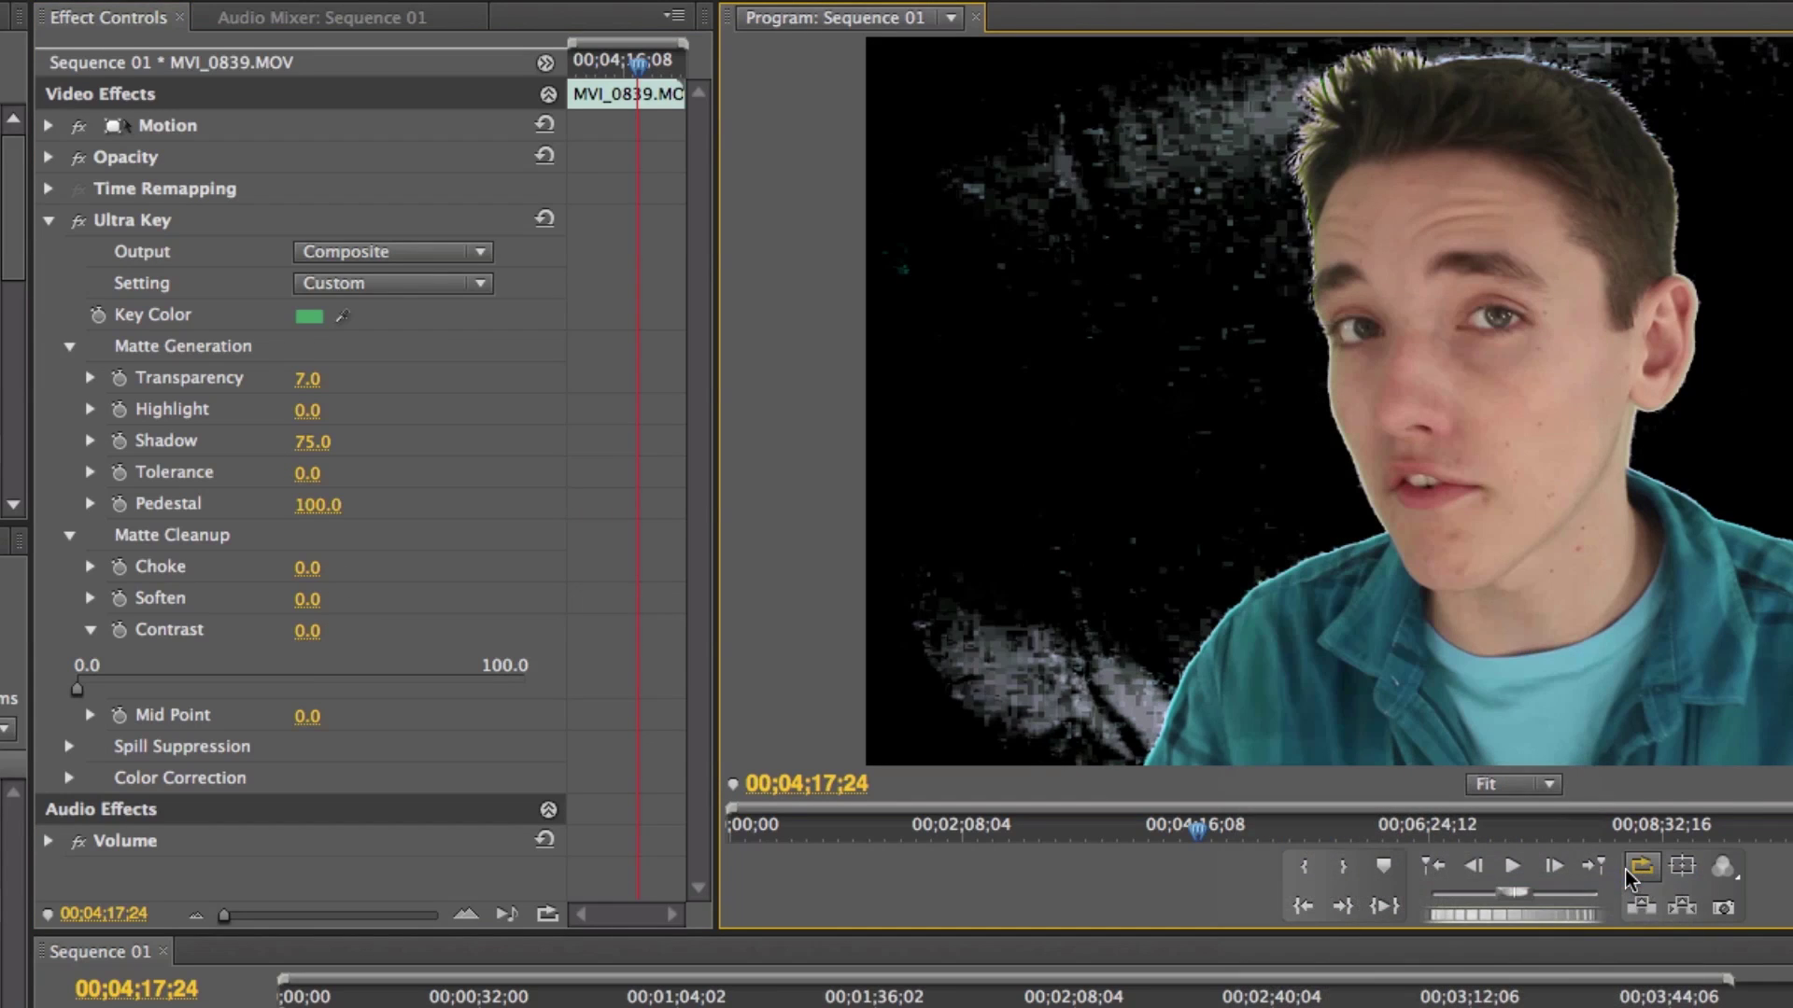
pyautogui.press('space')
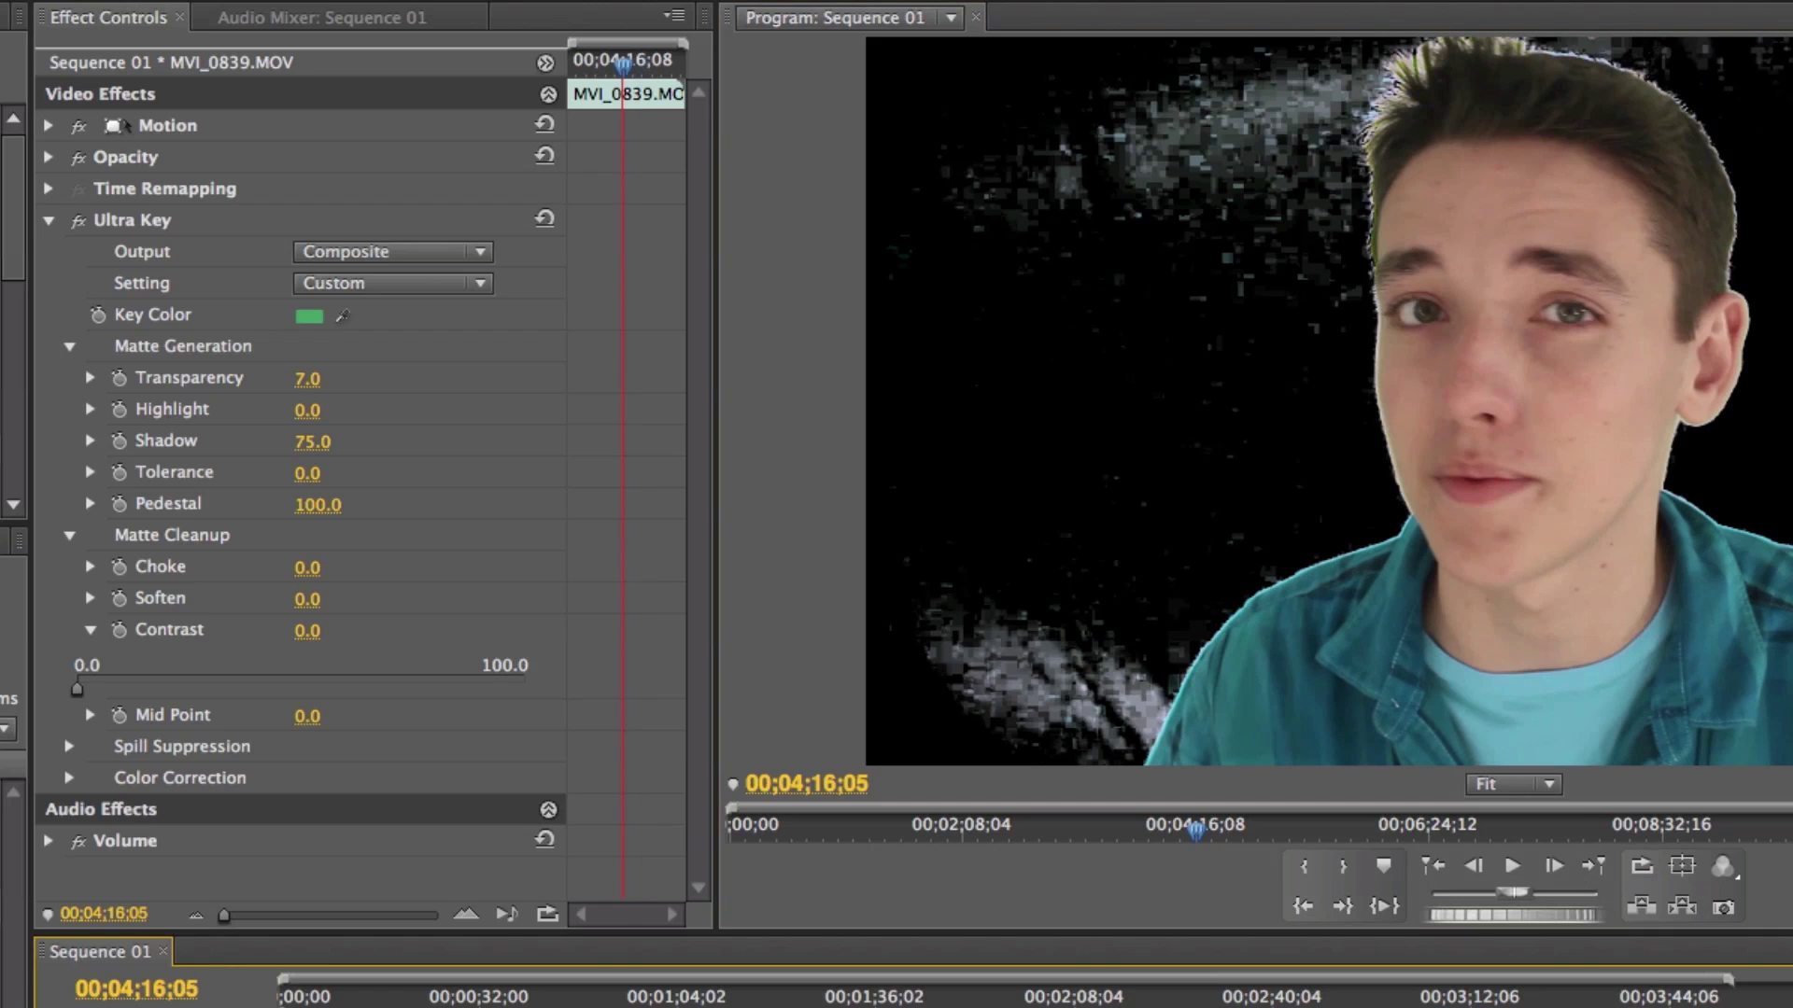
# Set the Matte Generation Transparency to 21 and Highlight to 6
pyautogui.moveTo(307, 379)
pyautogui.mouseDown()
pyautogui.moveTo(481, 378)
pyautogui.moveTo(332, 380)
pyautogui.mouseUp()
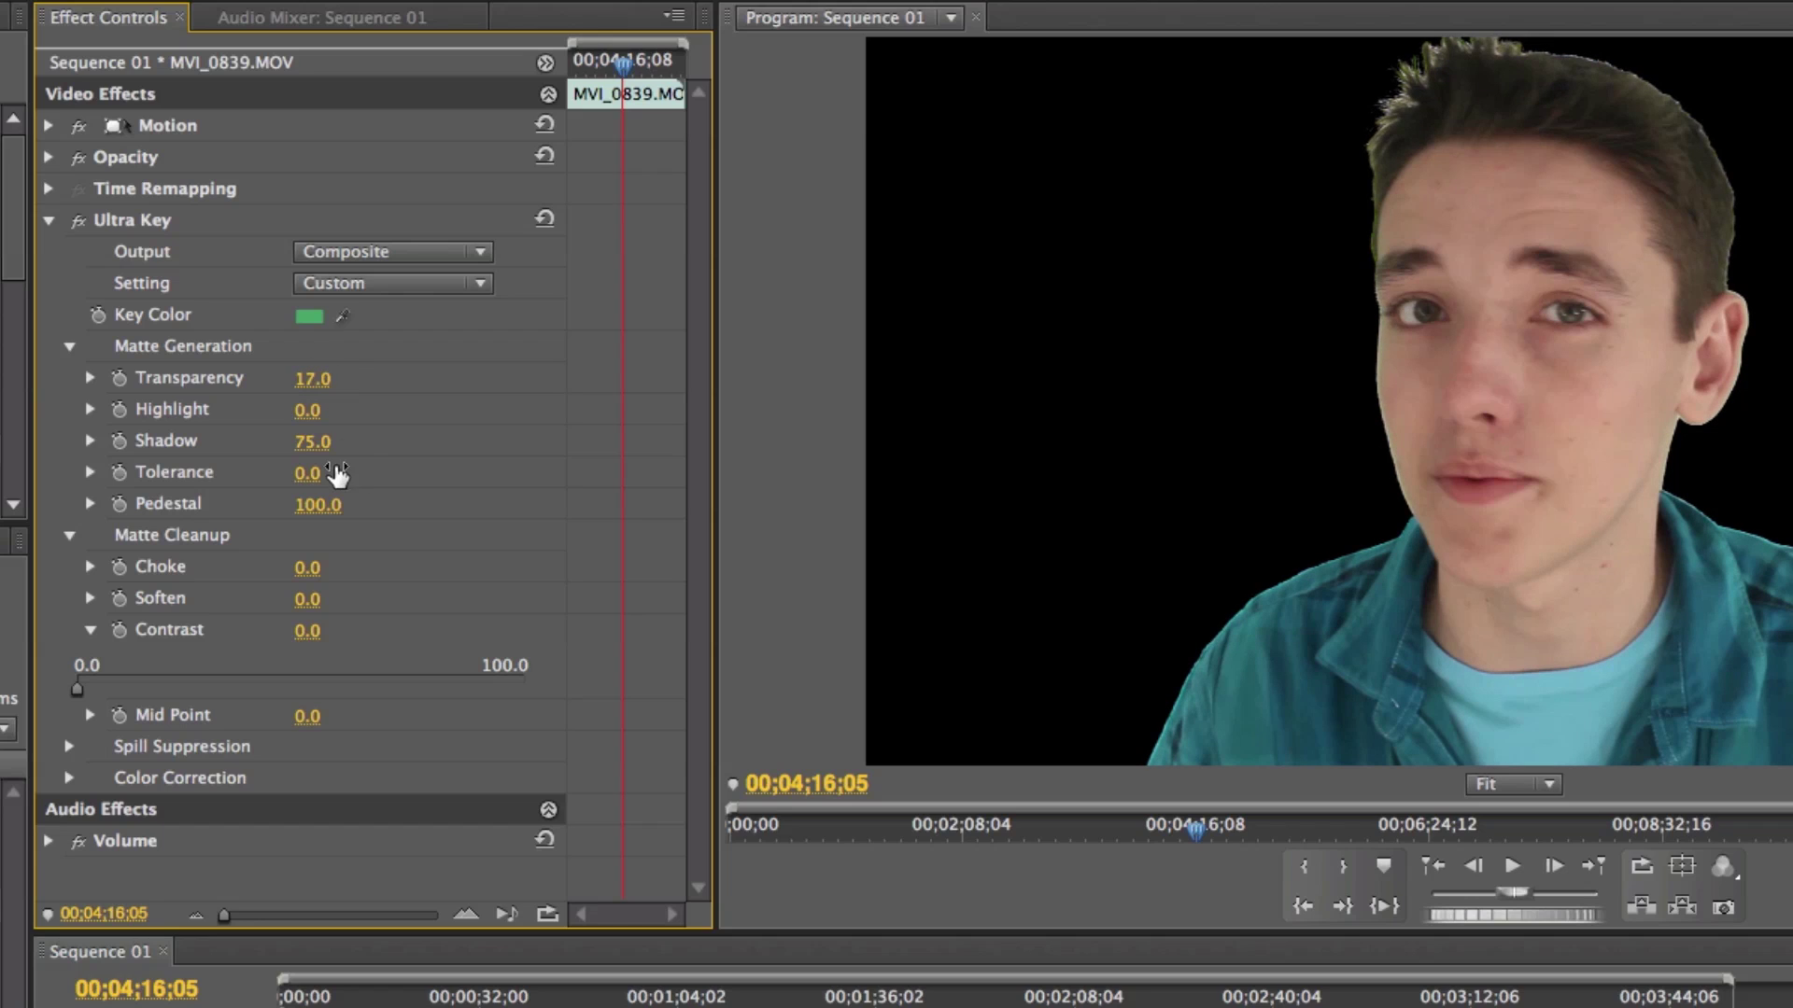
pyautogui.moveTo(327, 379); pyautogui.dragTo(333, 383)
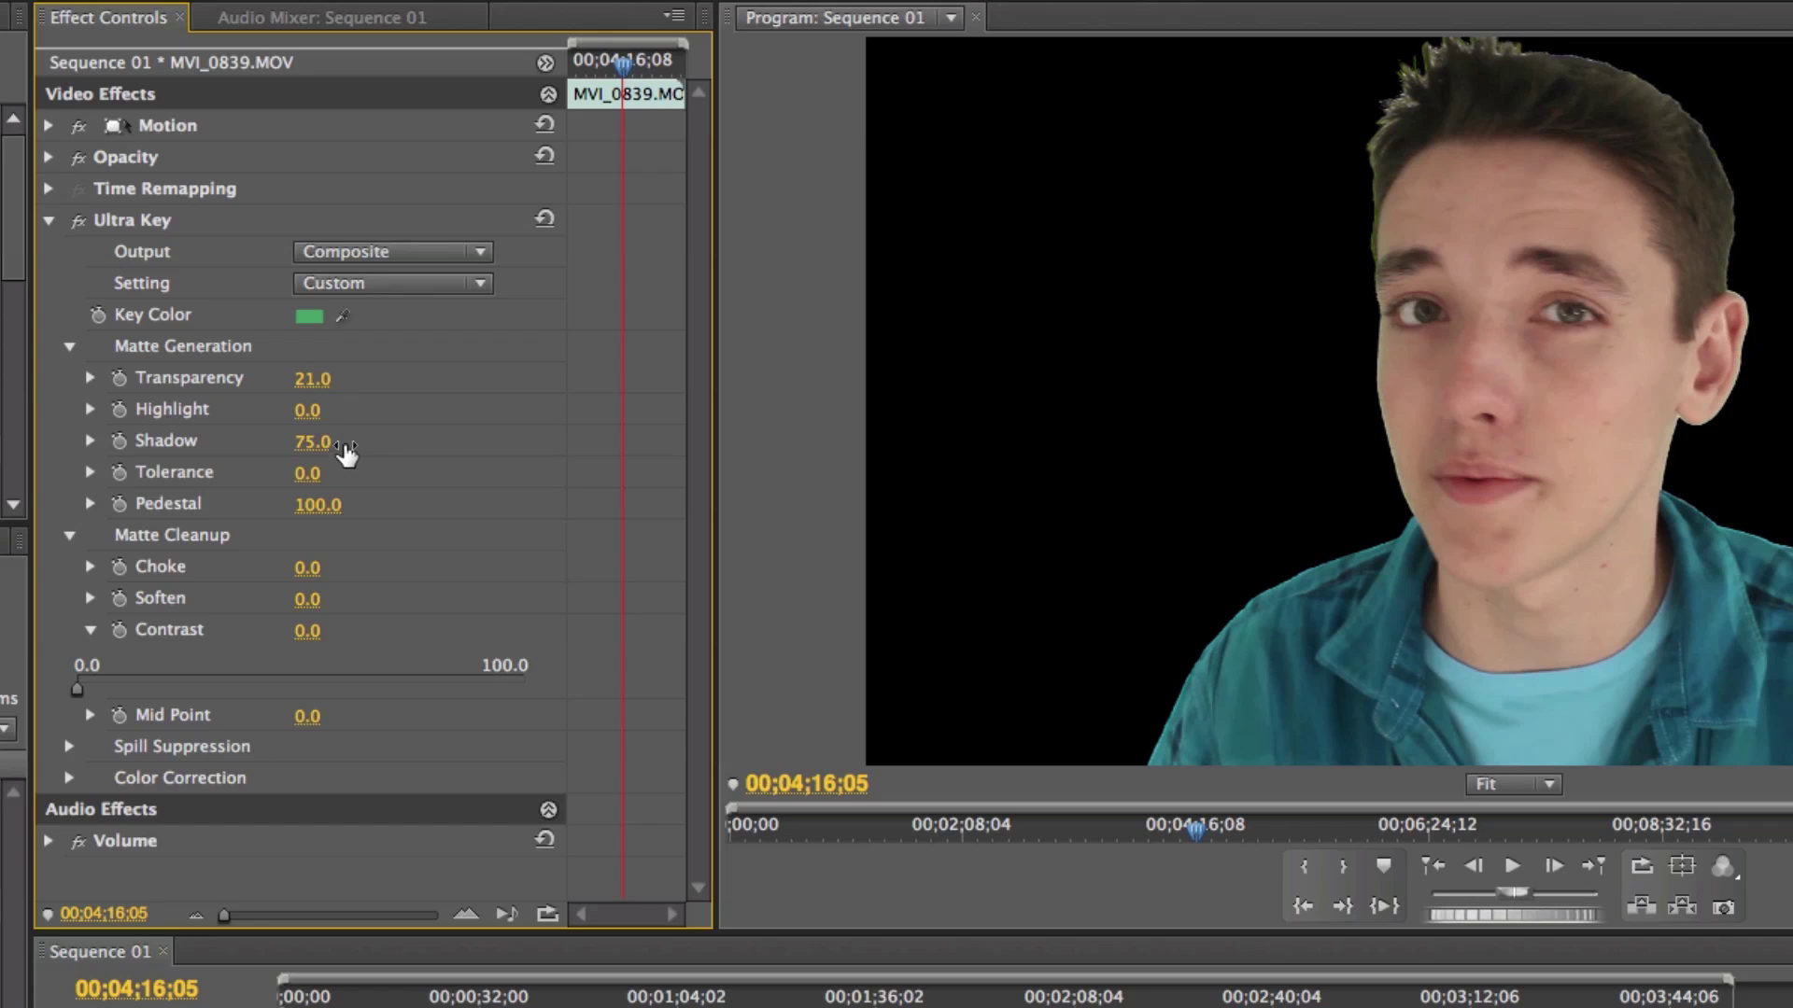
pyautogui.moveTo(318, 416)
pyautogui.mouseDown()
pyautogui.moveTo(354, 416)
pyautogui.moveTo(320, 415)
pyautogui.mouseUp()
# Test the Matte Generation Shadow at both extremes and settle it at 61
pyautogui.moveTo(322, 442); pyautogui.dragTo(234, 443)
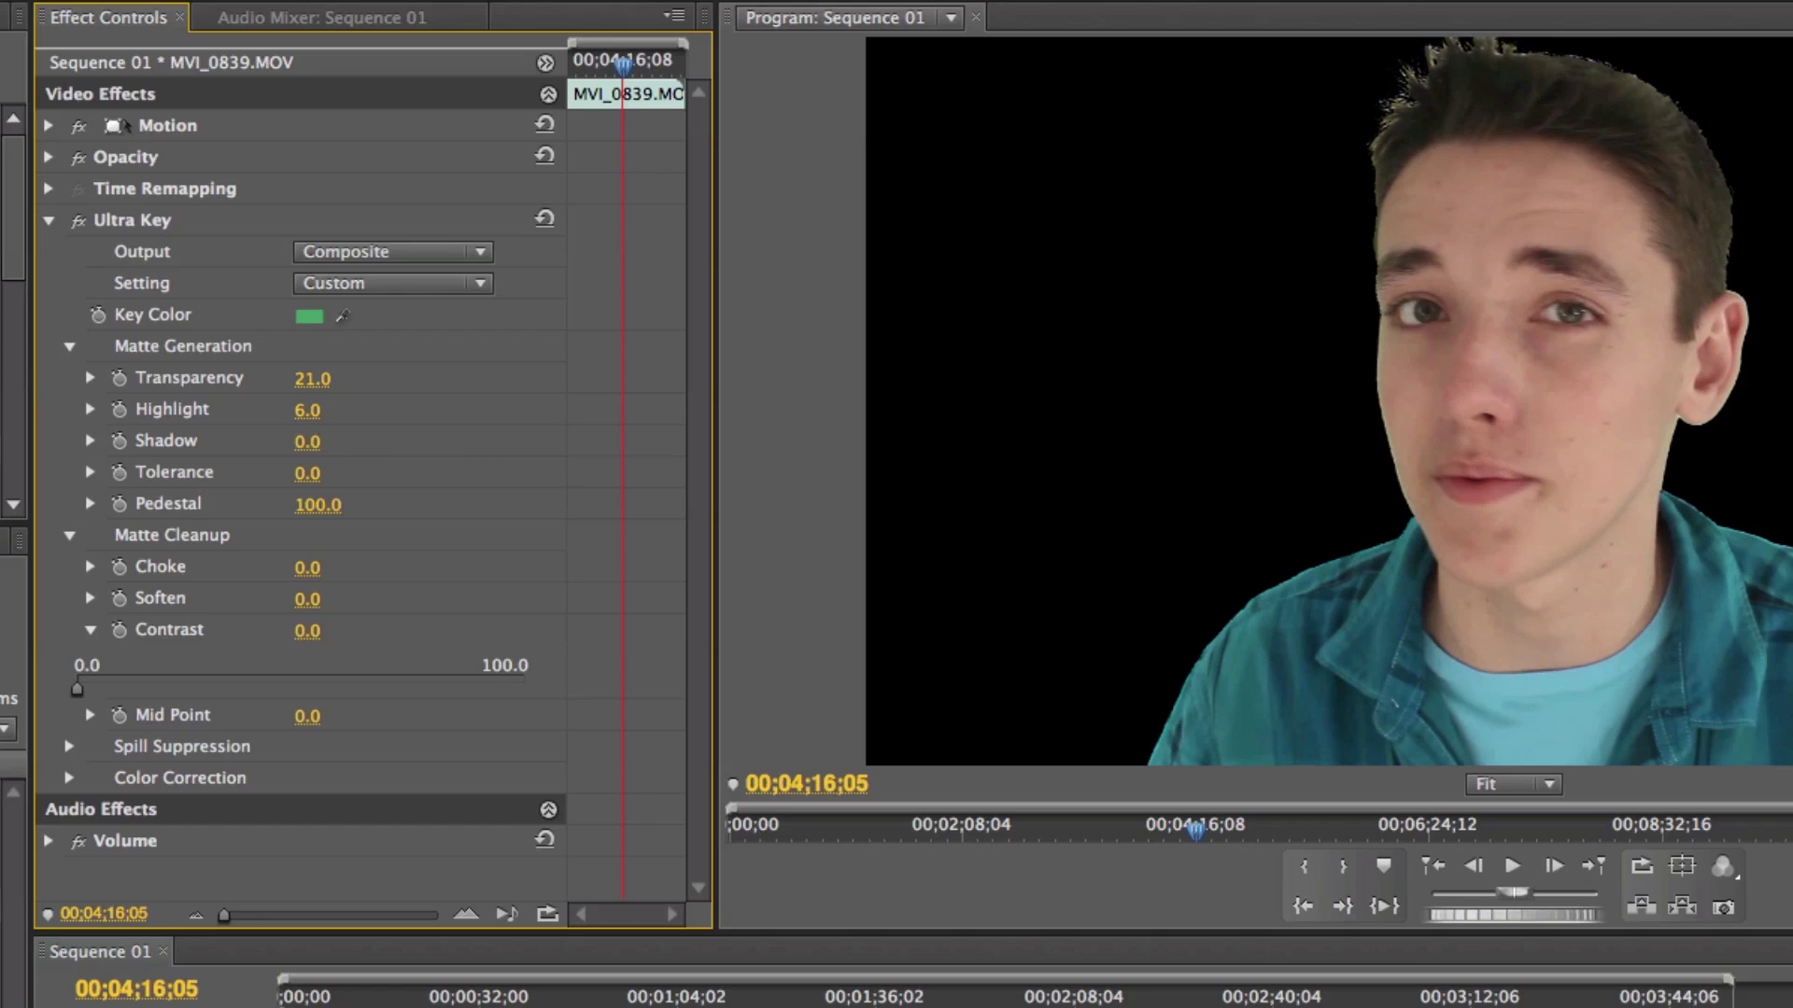
pyautogui.moveTo(243, 443); pyautogui.dragTo(327, 443)
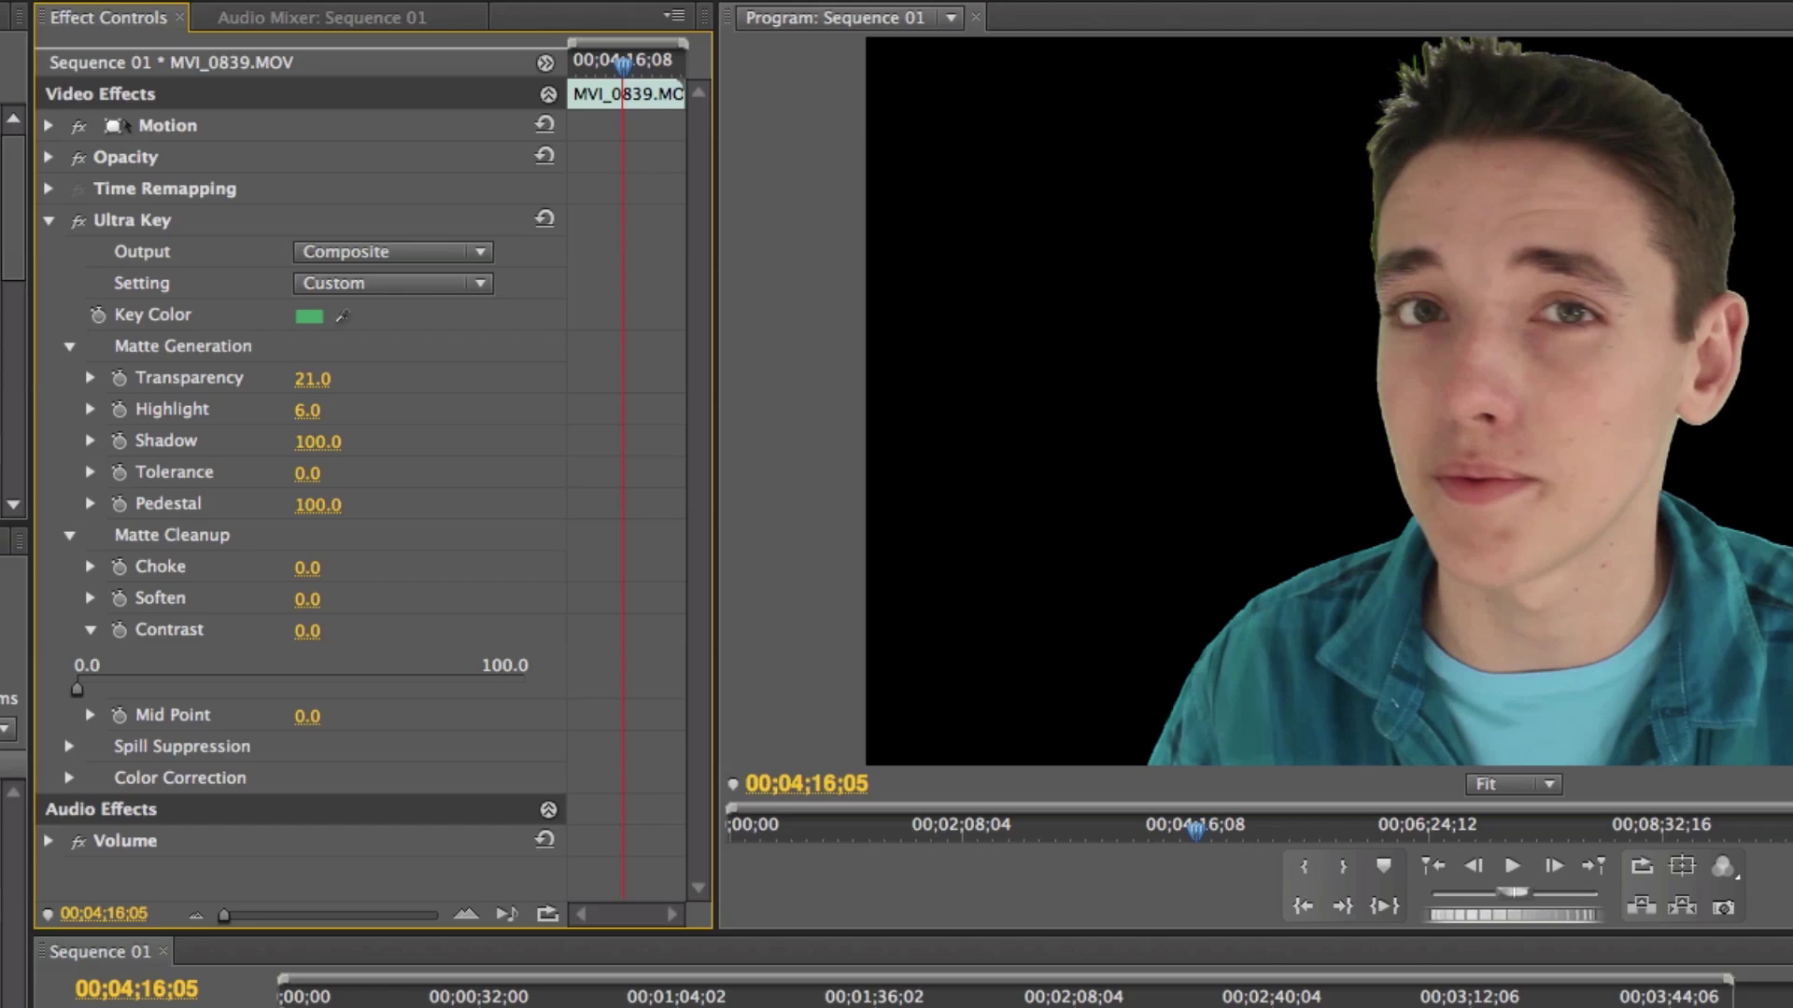
pyautogui.moveTo(327, 442); pyautogui.dragTo(292, 443)
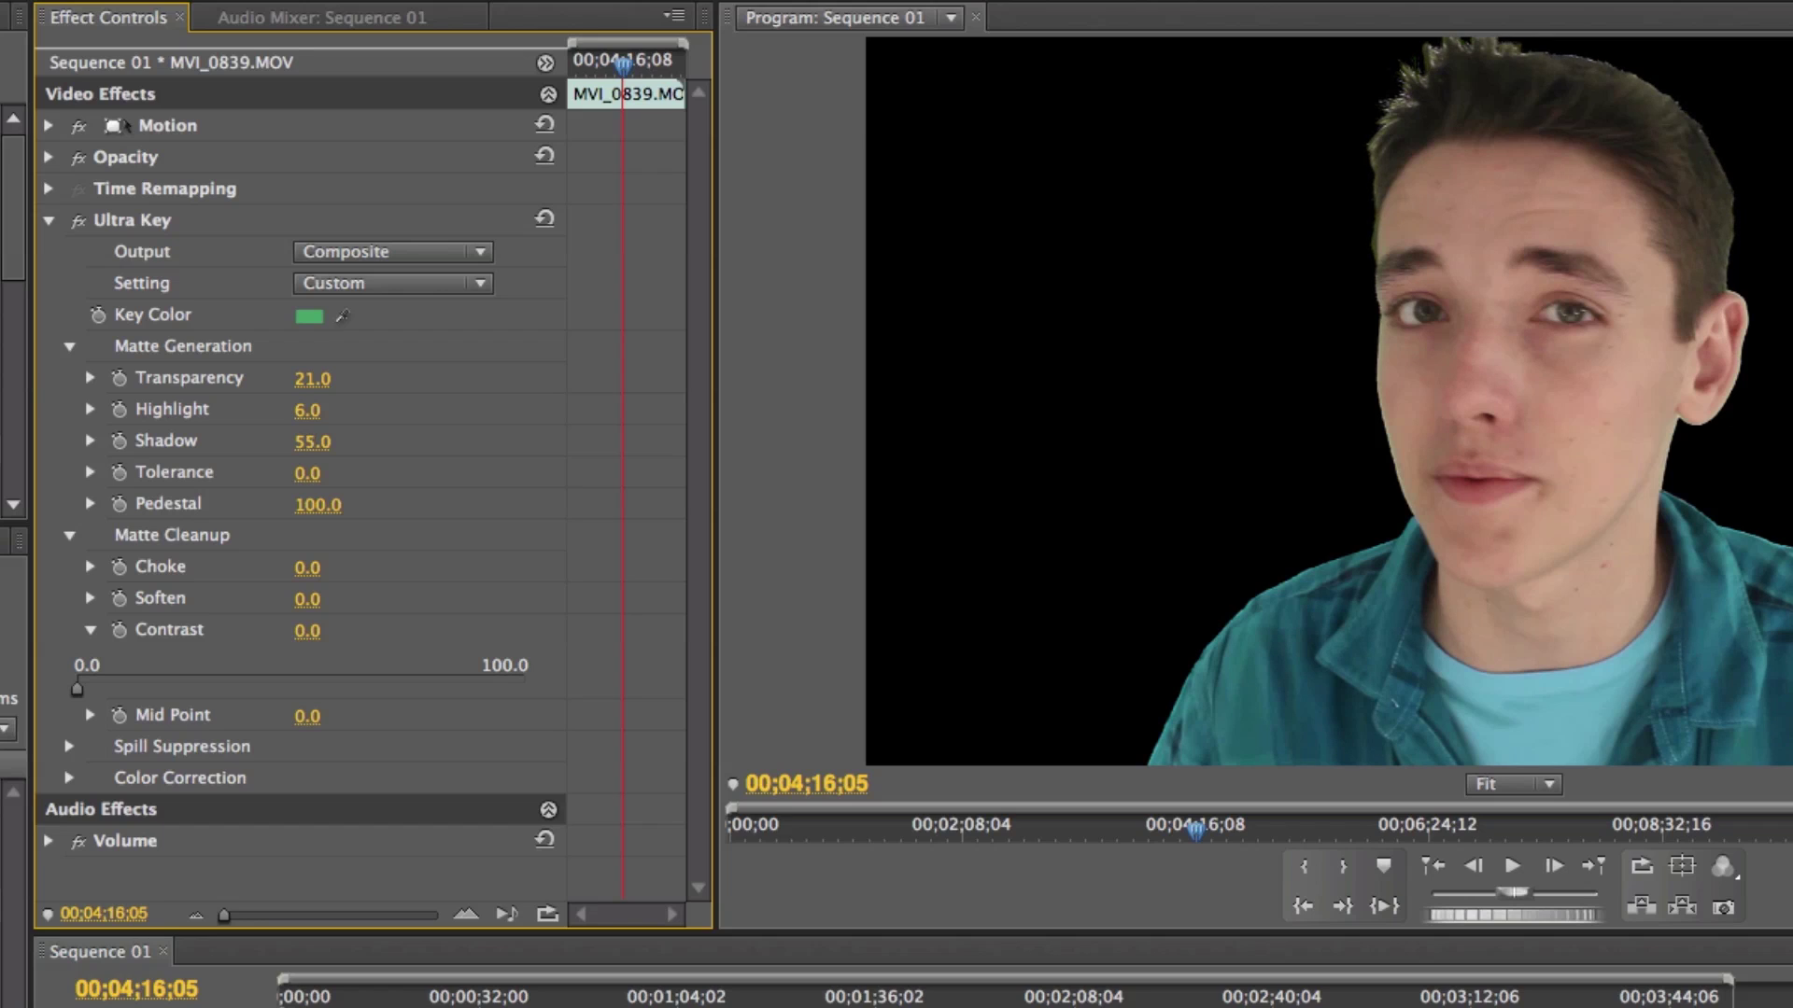
pyautogui.moveTo(322, 445); pyautogui.dragTo(476, 562)
# Keep the Matte Generation Tolerance at 0 and set Pedestal to 77 after trying it at 0
pyautogui.moveTo(308, 474)
pyautogui.mouseDown()
pyautogui.moveTo(402, 472)
pyautogui.moveTo(308, 473)
pyautogui.mouseUp()
pyautogui.moveTo(351, 512); pyautogui.dragTo(259, 513)
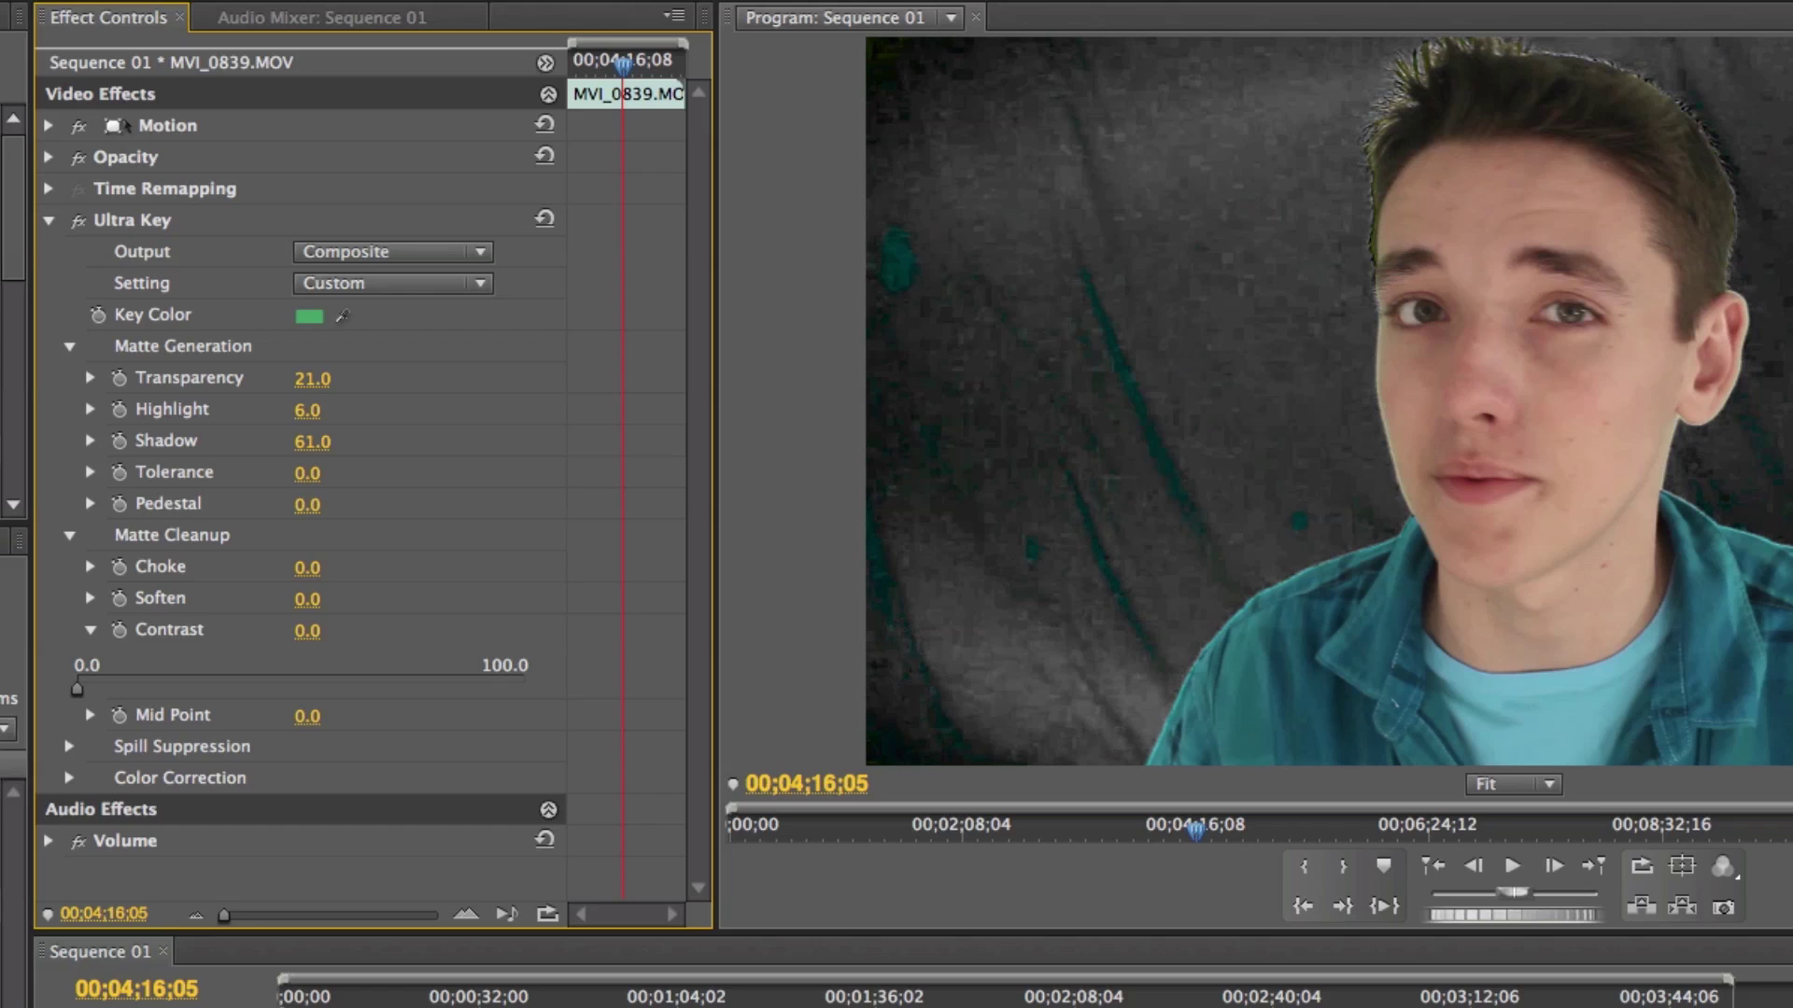
pyautogui.moveTo(258, 513); pyautogui.dragTo(329, 509)
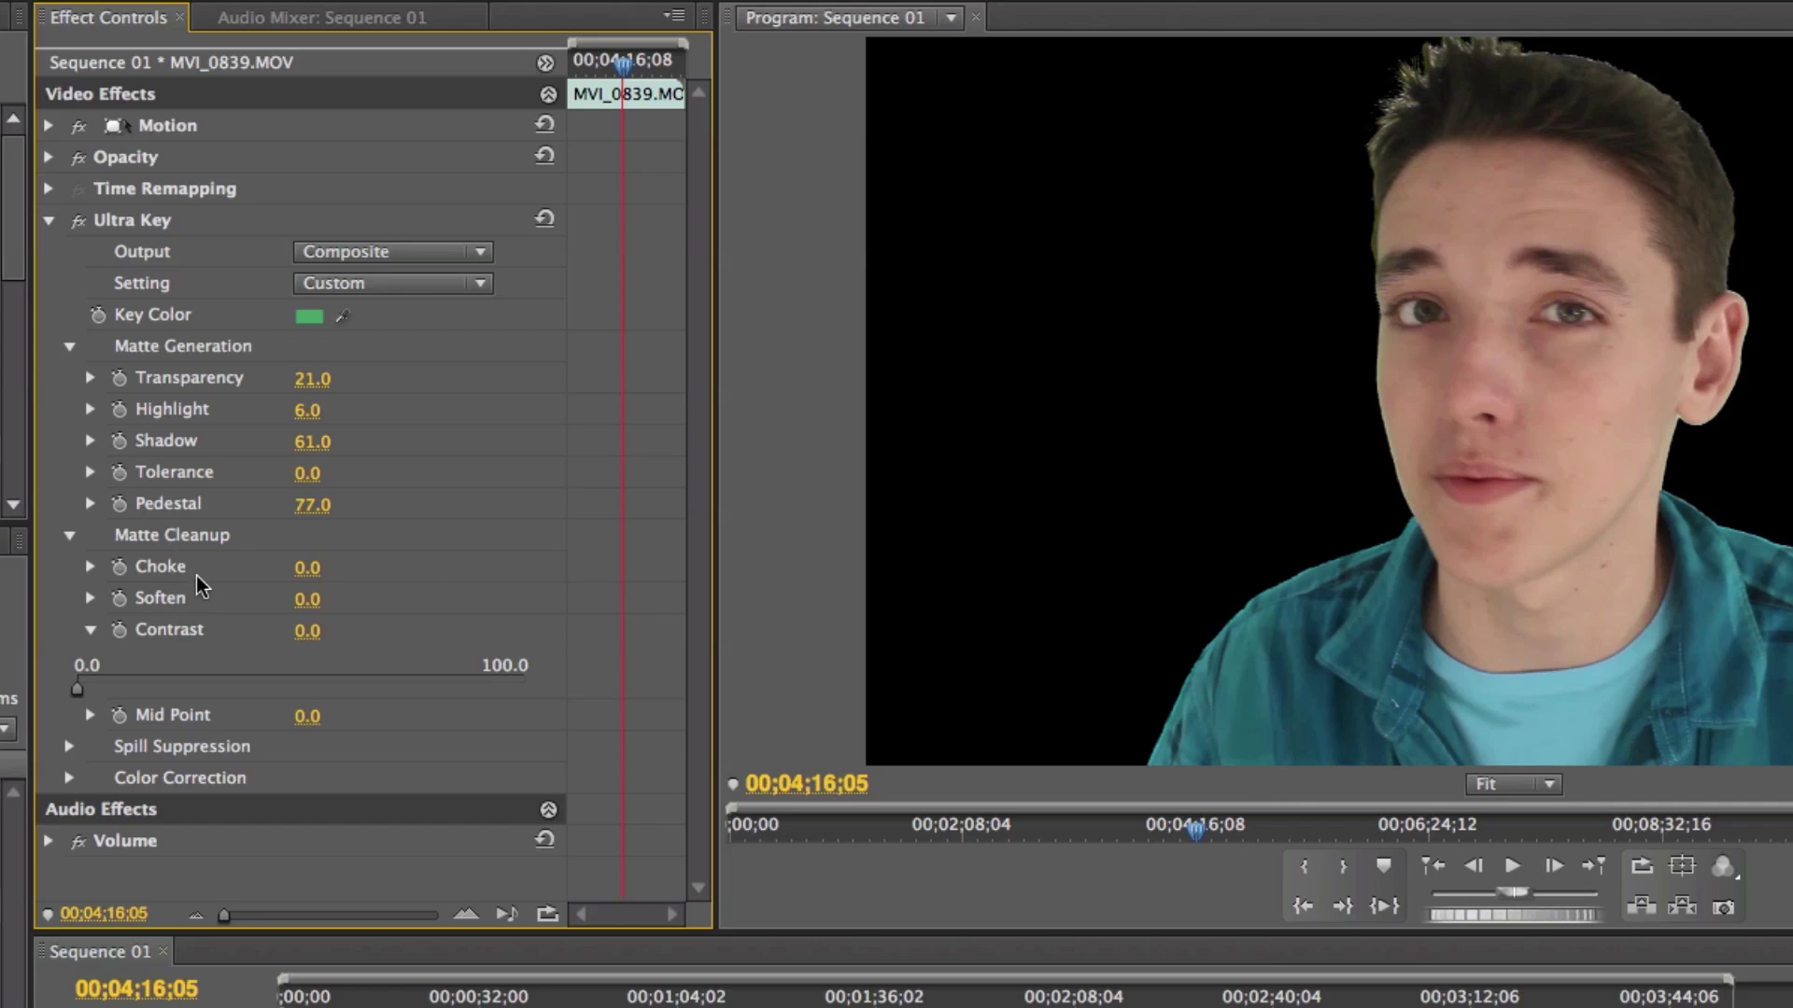
# Set the Matte Cleanup Choke to 8
pyautogui.moveTo(307, 568); pyautogui.dragTo(311, 568)
pyautogui.moveTo(313, 567); pyautogui.dragTo(314, 567)
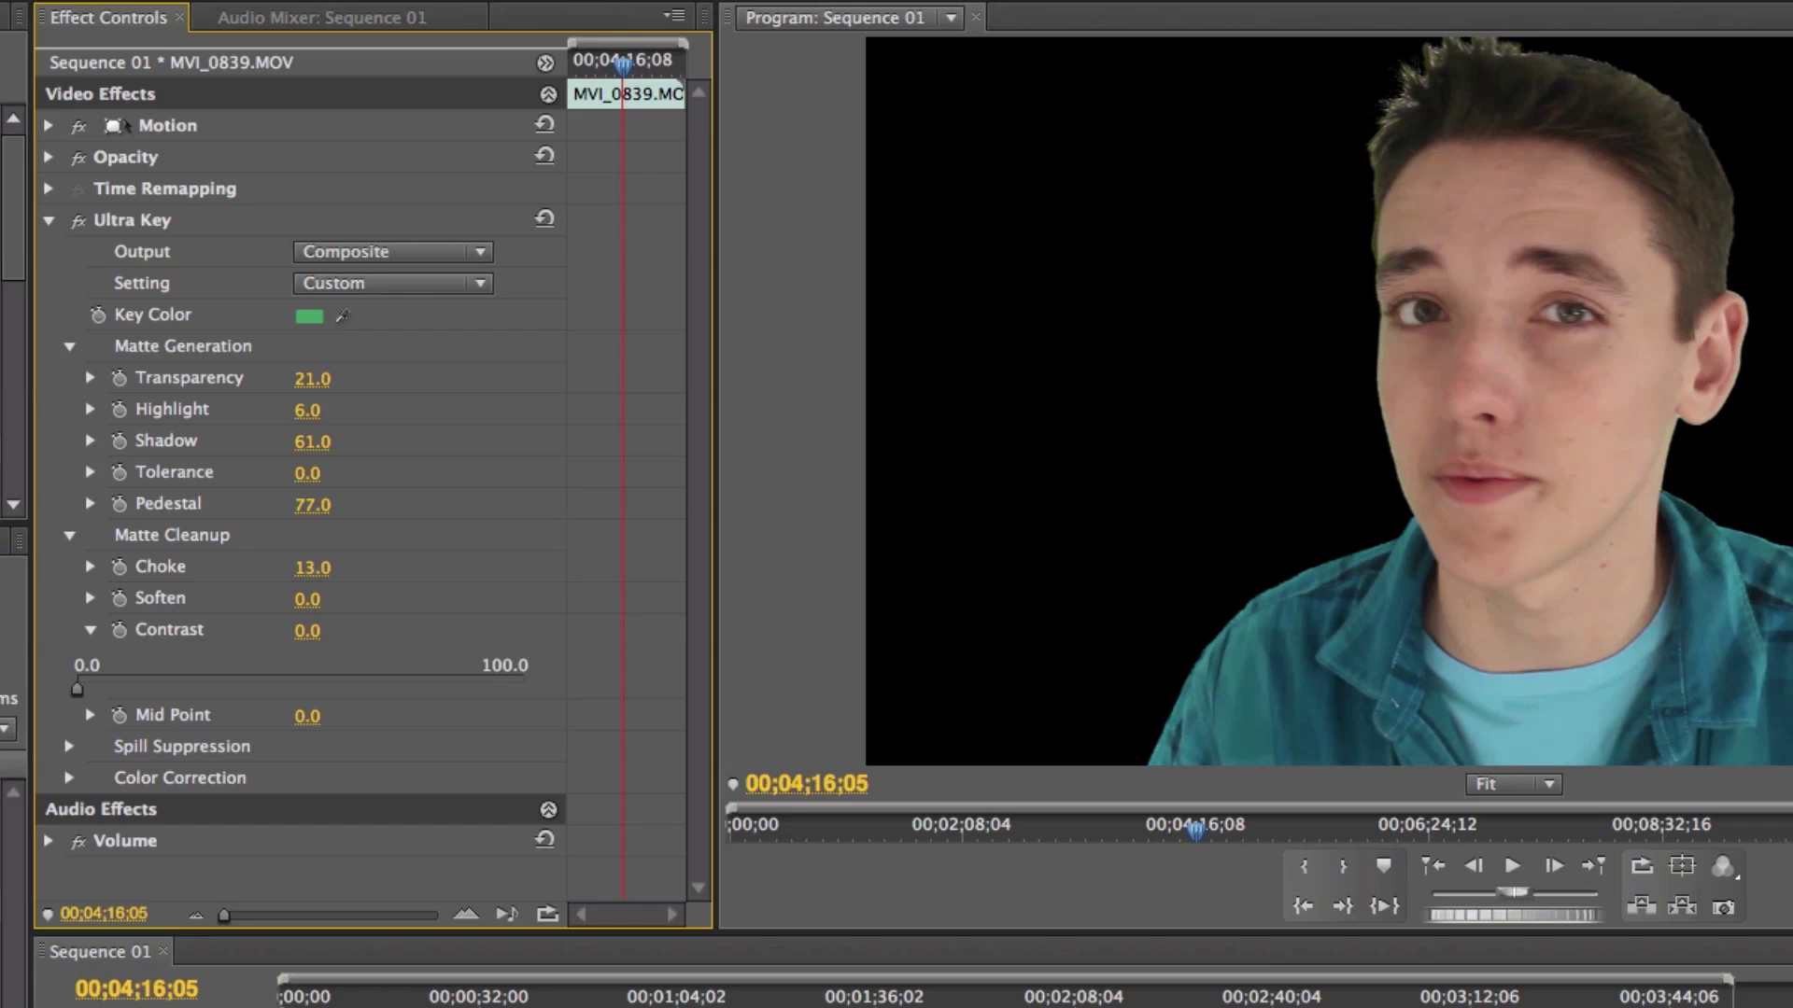
pyautogui.moveTo(313, 568); pyautogui.dragTo(308, 568)
# Set the Matte Cleanup Soften to 15 and Contrast to about 55, and collapse that group
pyautogui.click(306, 600)
pyautogui.write('18')
pyautogui.press('Return')
pyautogui.moveTo(312, 600); pyautogui.dragTo(390, 600)
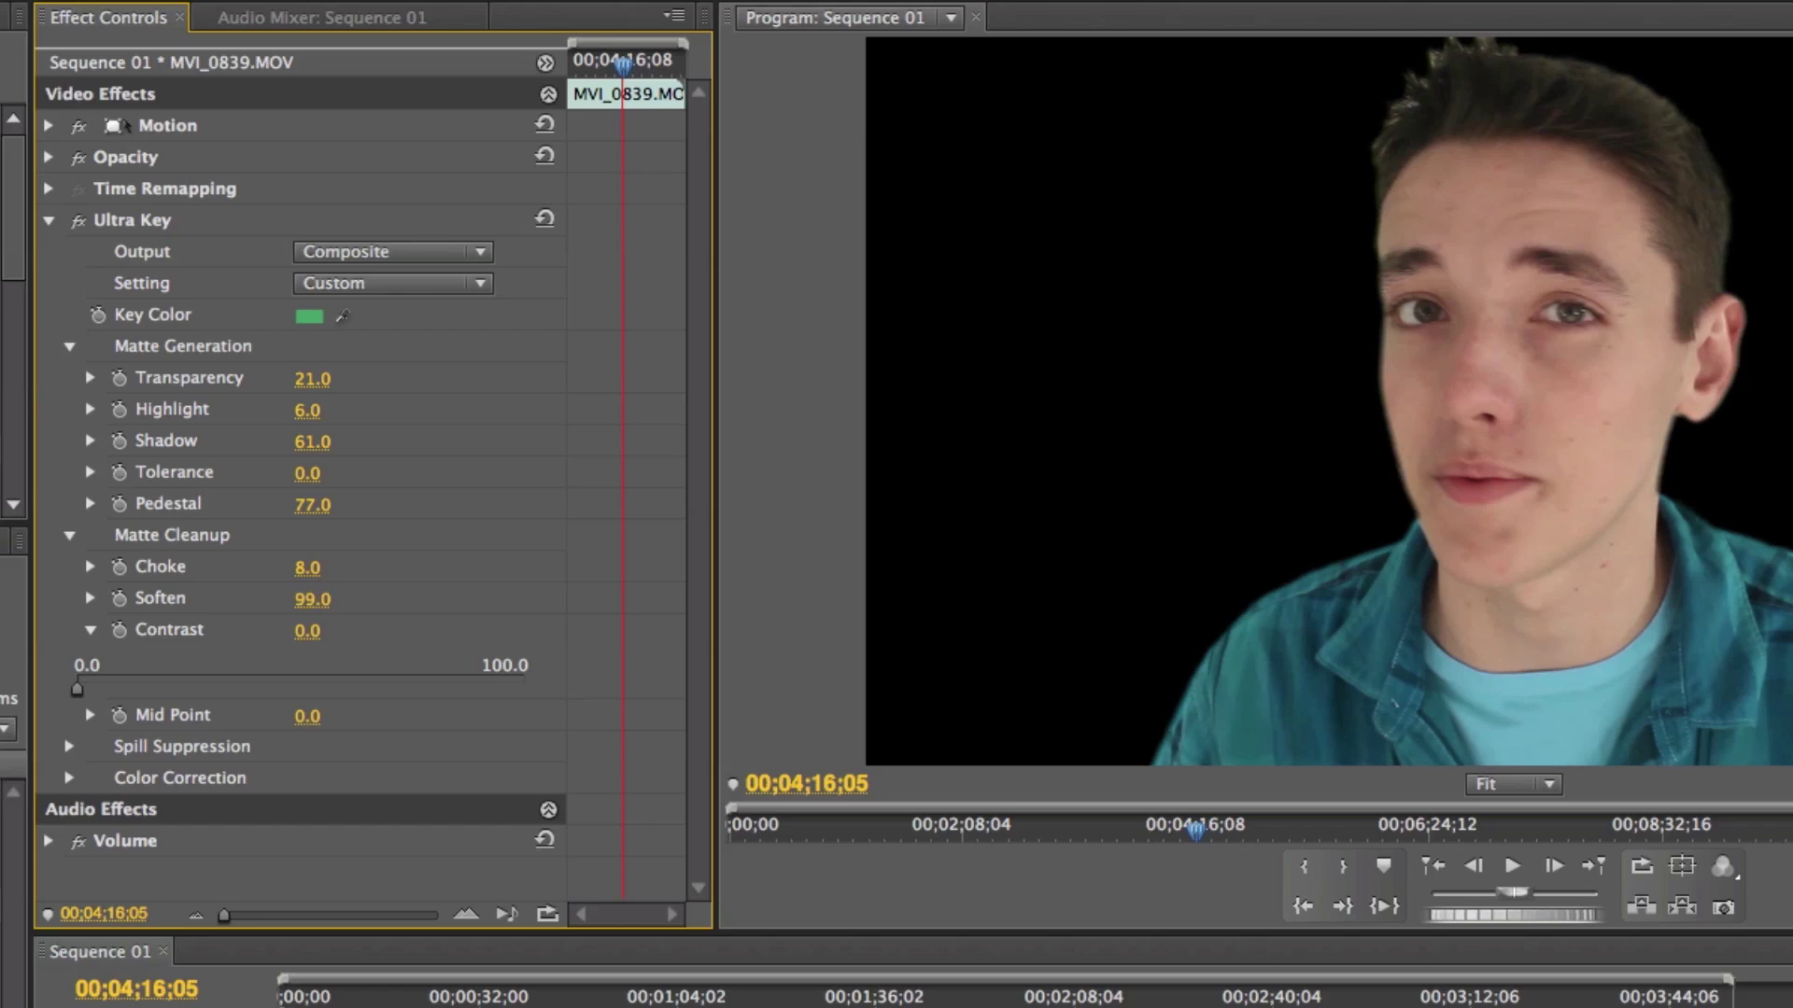
pyautogui.moveTo(390, 599); pyautogui.dragTo(312, 599)
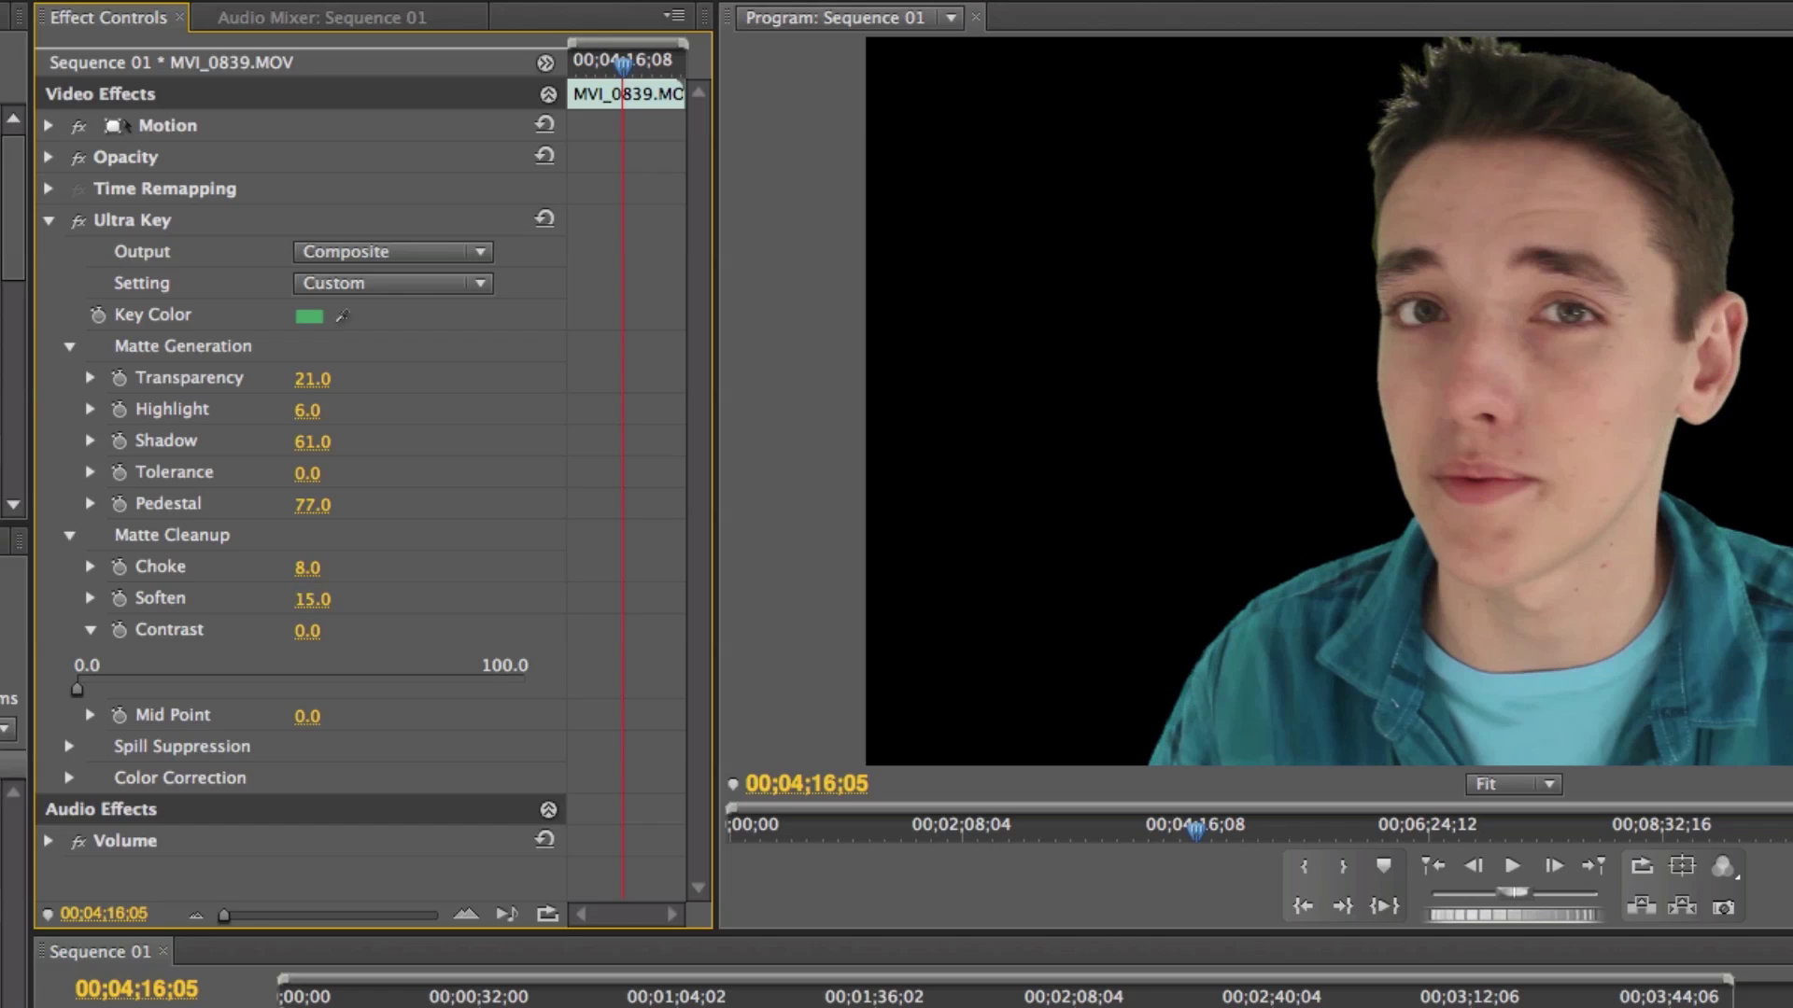
pyautogui.moveTo(318, 631)
pyautogui.mouseDown()
pyautogui.moveTo(364, 631)
pyautogui.moveTo(336, 632)
pyautogui.mouseUp()
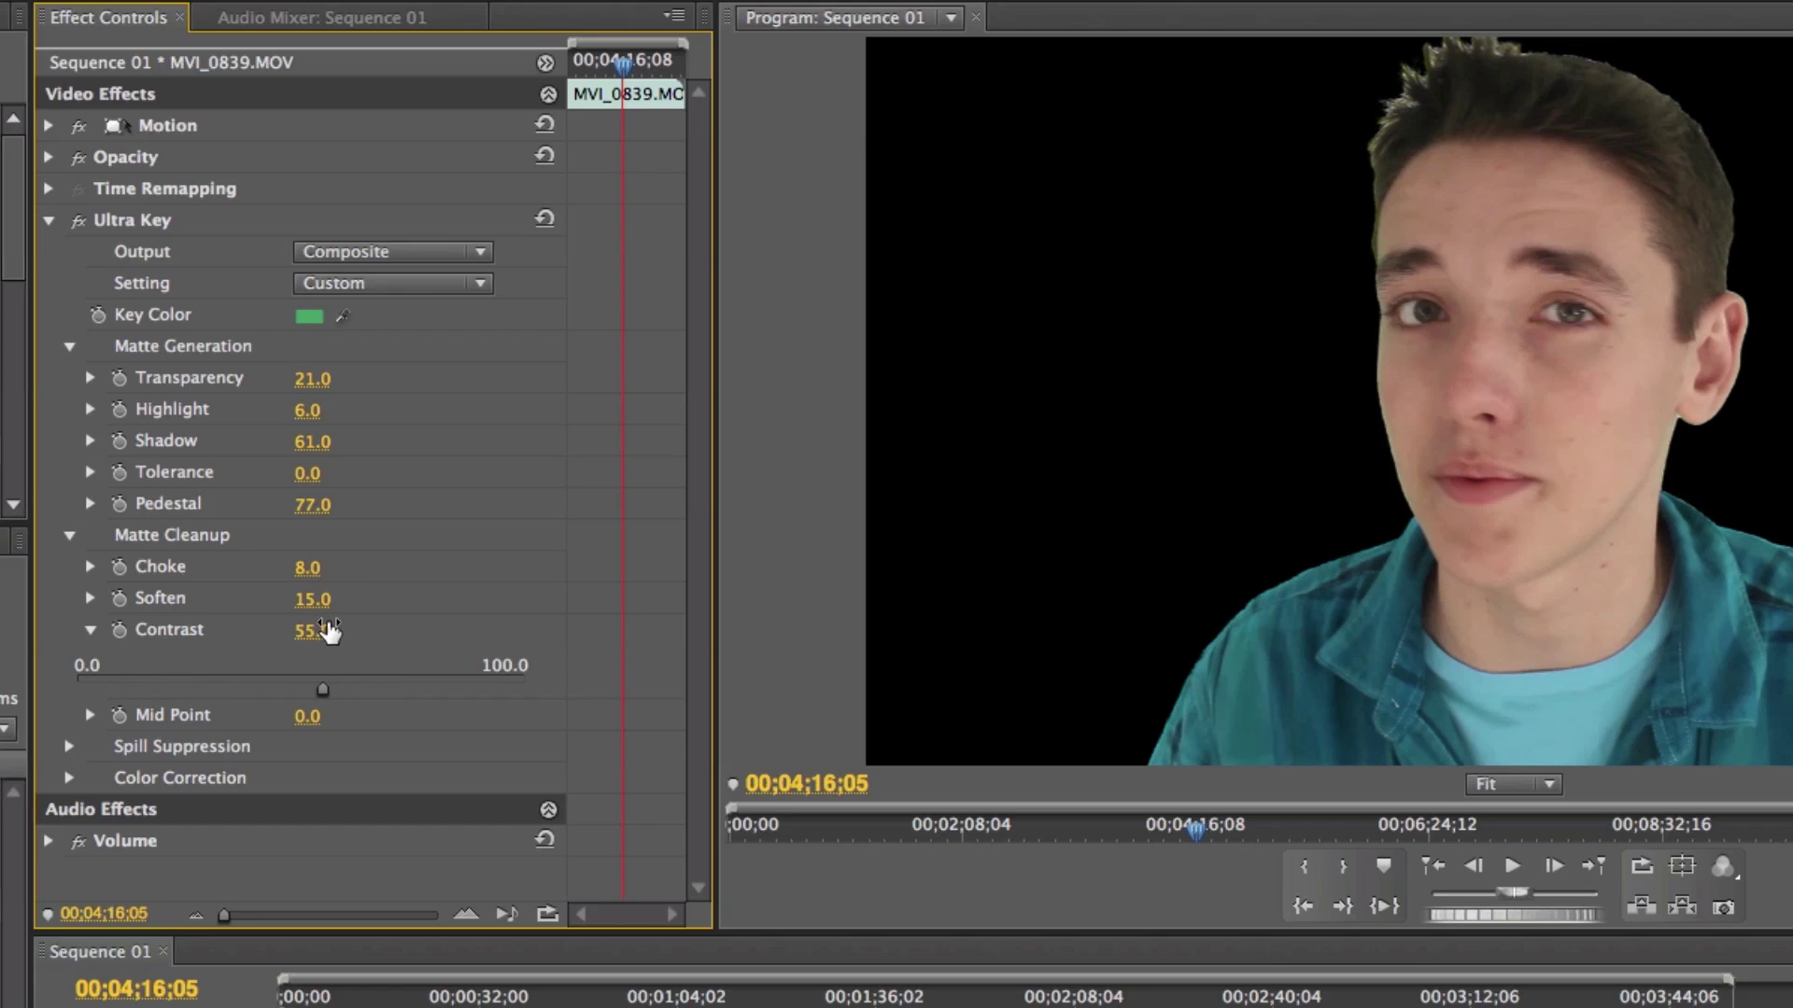
pyautogui.click(69, 535)
# Try a Color Correction Luminance of 0 on the keyed clip and undo the change
pyautogui.click(70, 598)
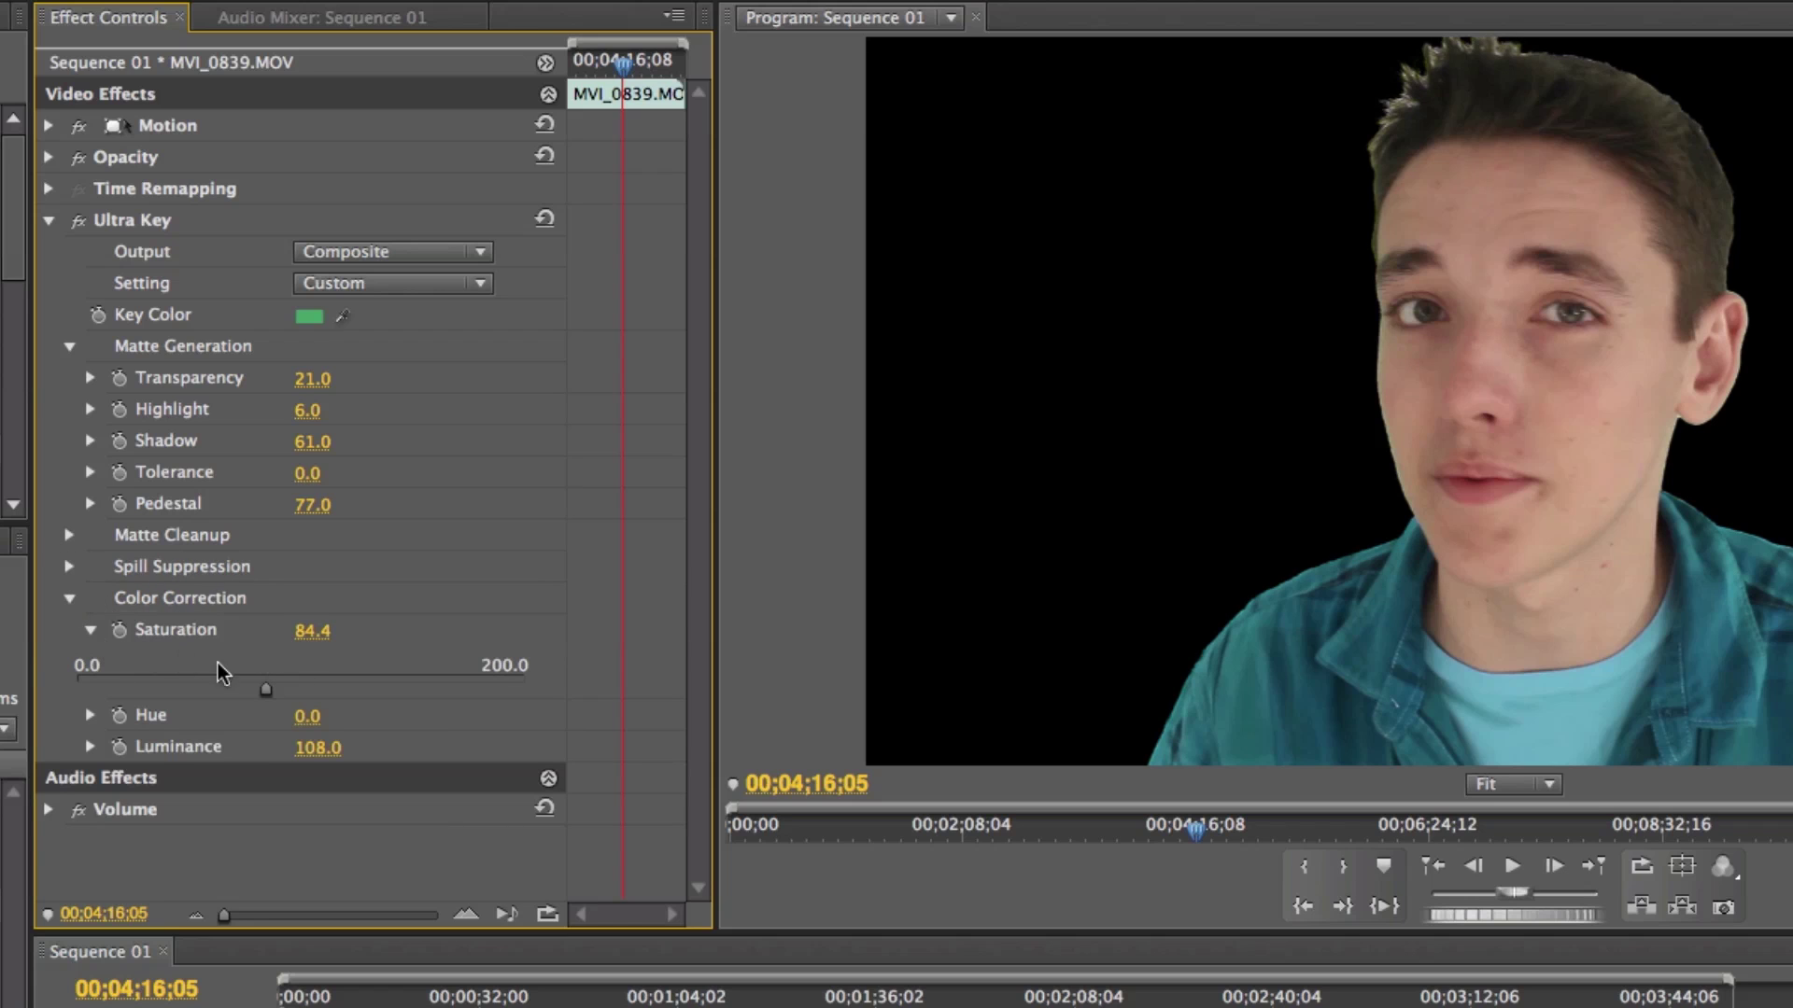
pyautogui.moveTo(317, 747); pyautogui.dragTo(215, 746)
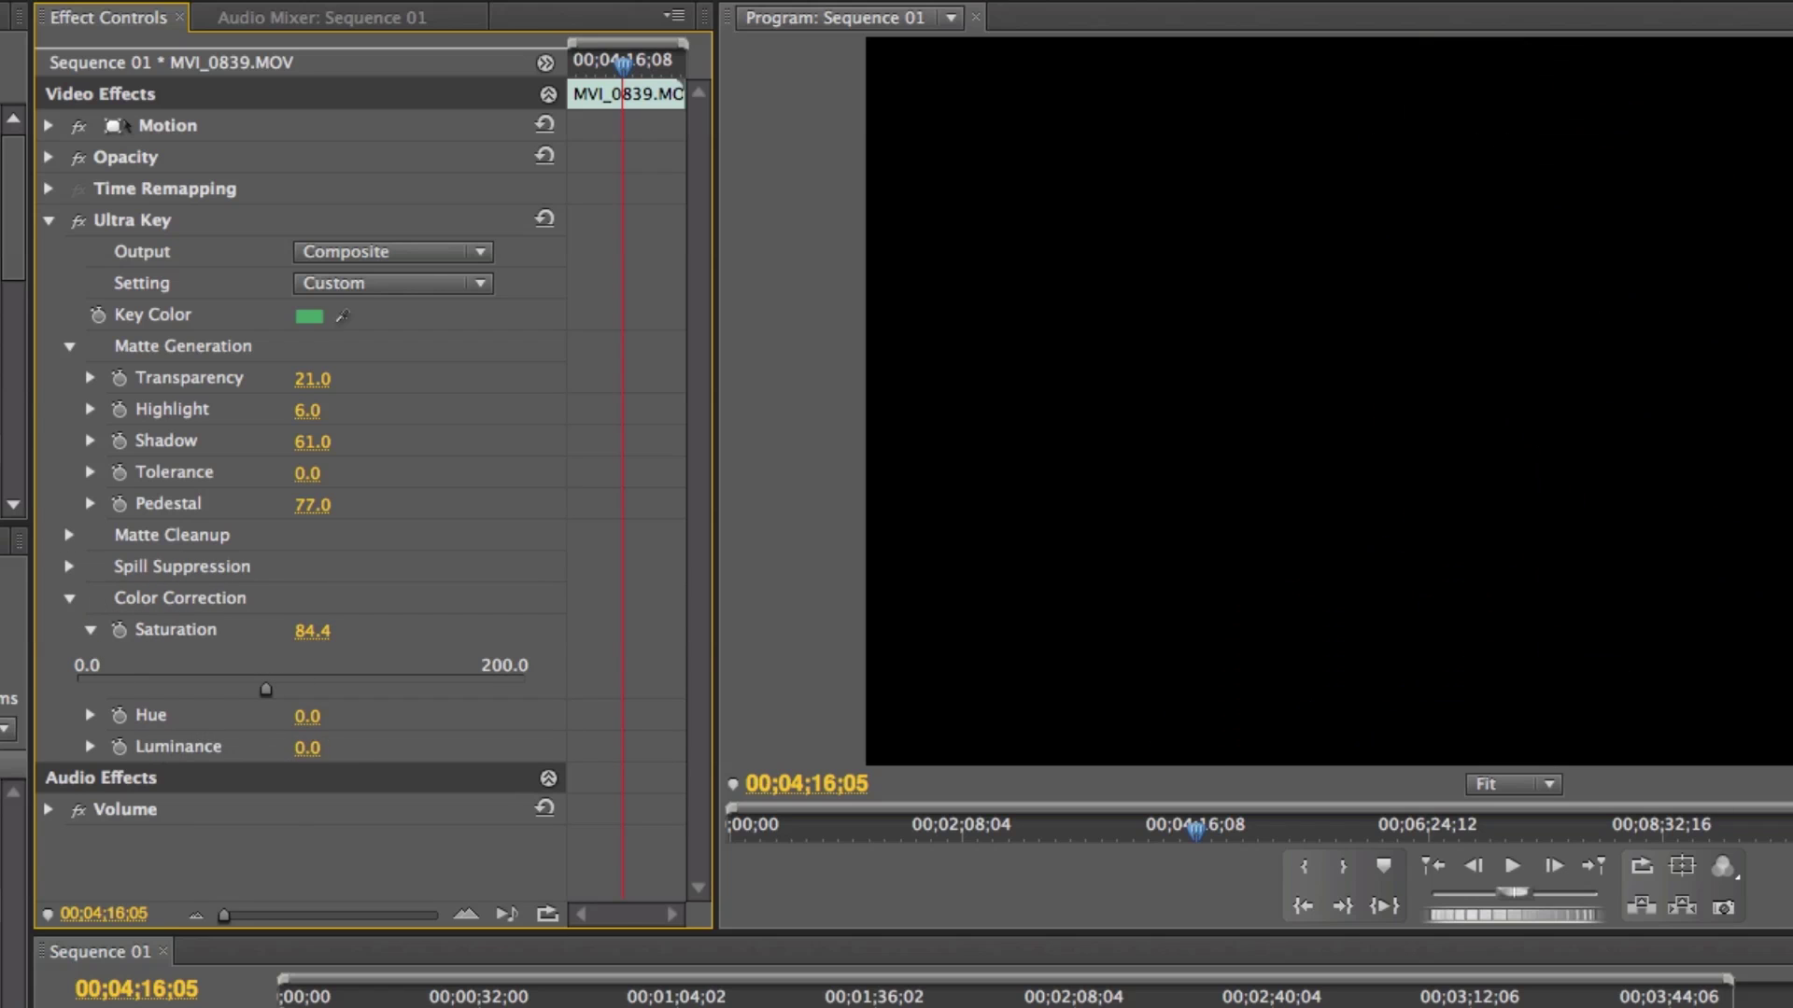
pyautogui.press('super+z')
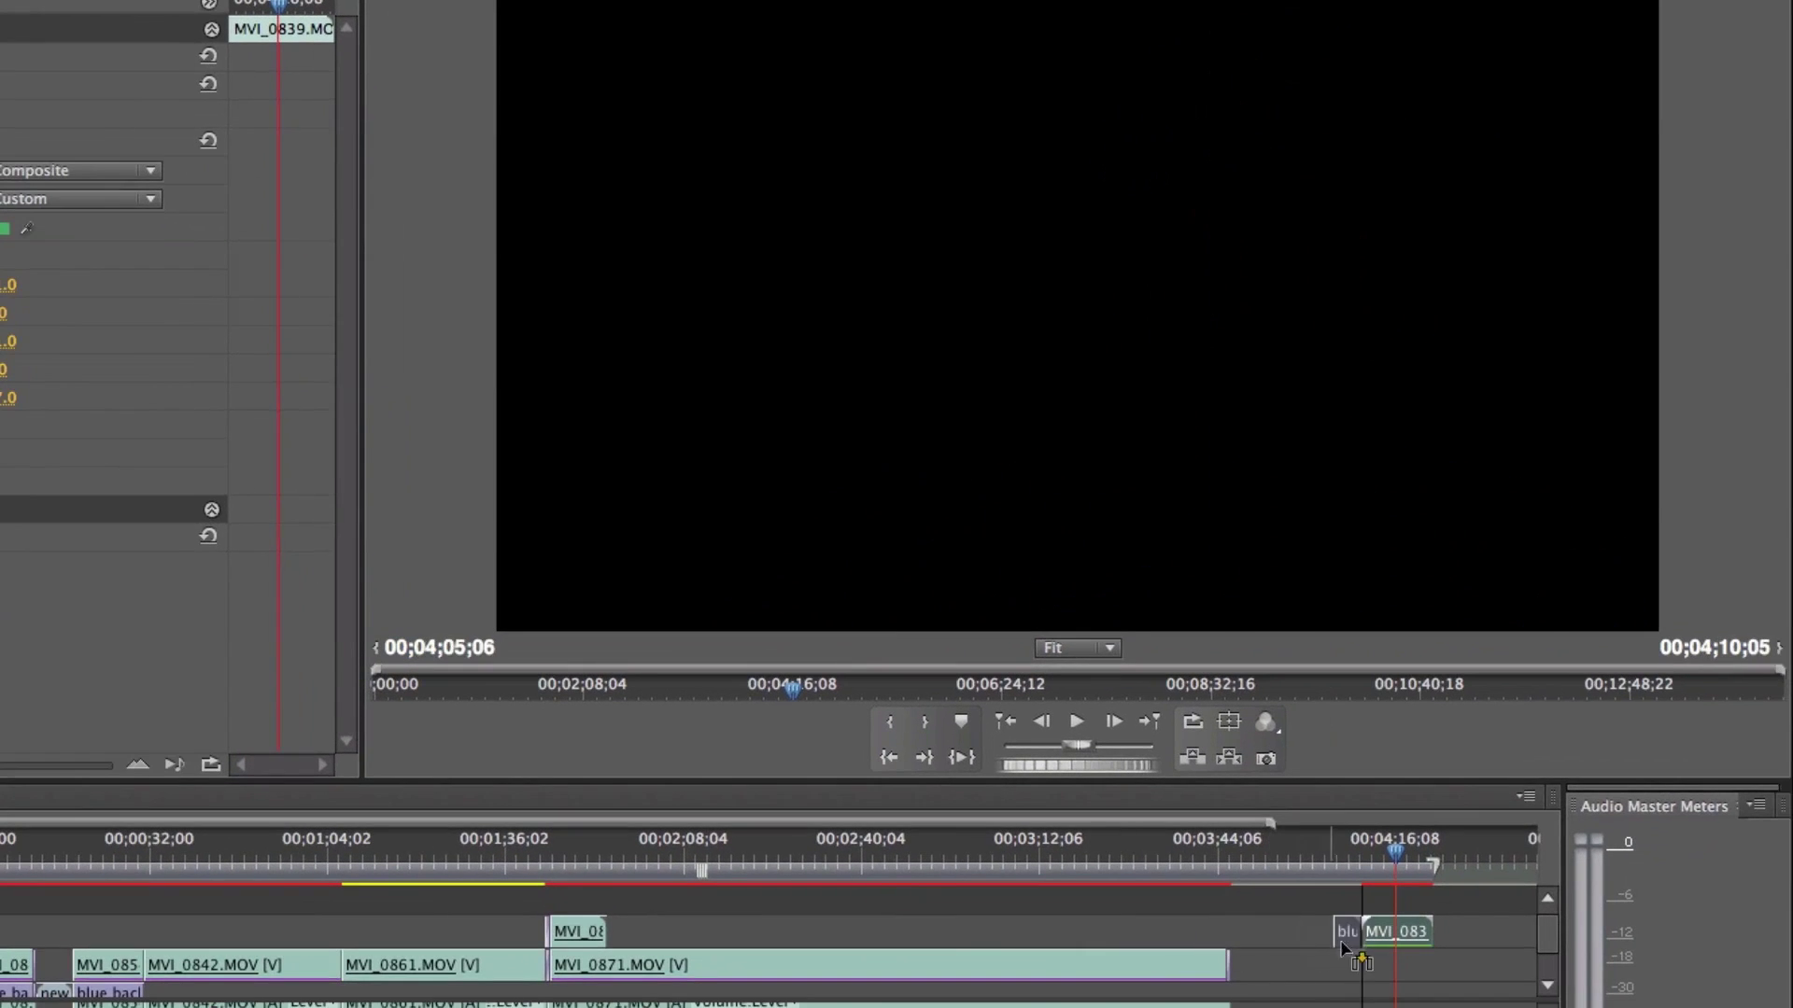
# Place blue background.psd on Video 2 beneath the keyed clip and extend it to the end of that clip
pyautogui.click(1380, 971)
pyautogui.moveTo(1391, 967); pyautogui.dragTo(1443, 967)
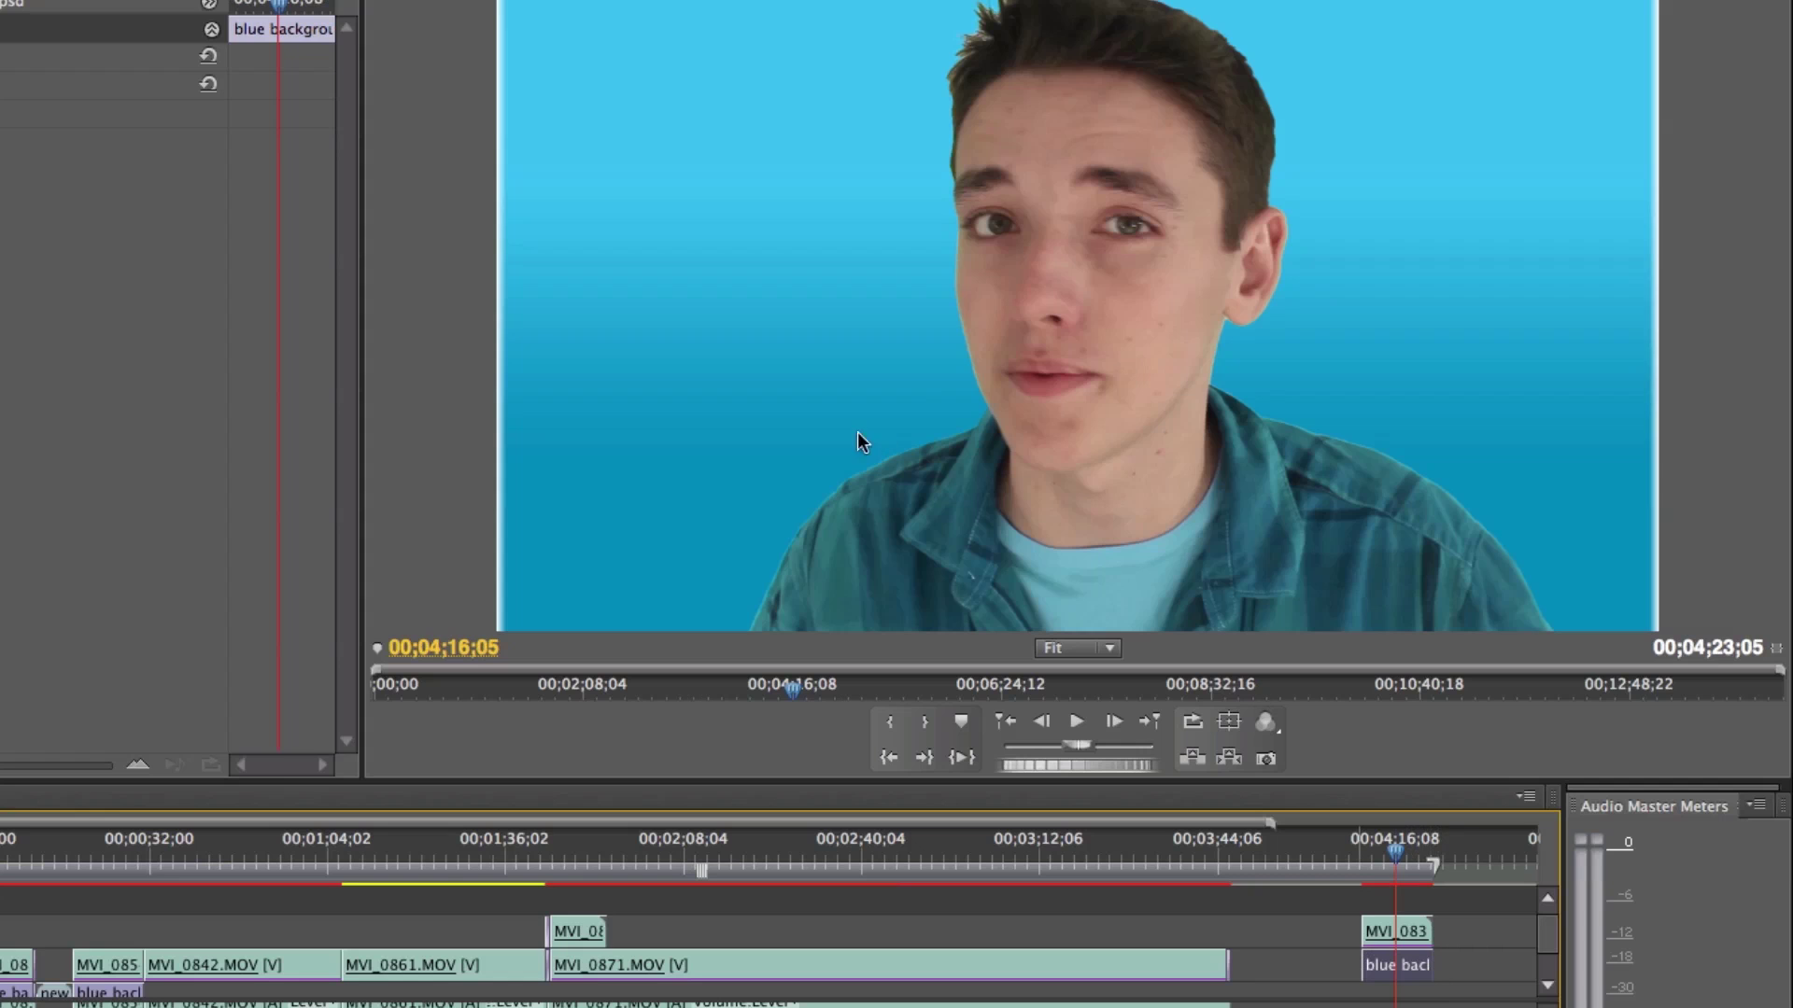
# View the composite at 00;04;13;15 and save the project
pyautogui.moveTo(1391, 866); pyautogui.dragTo(1380, 866)
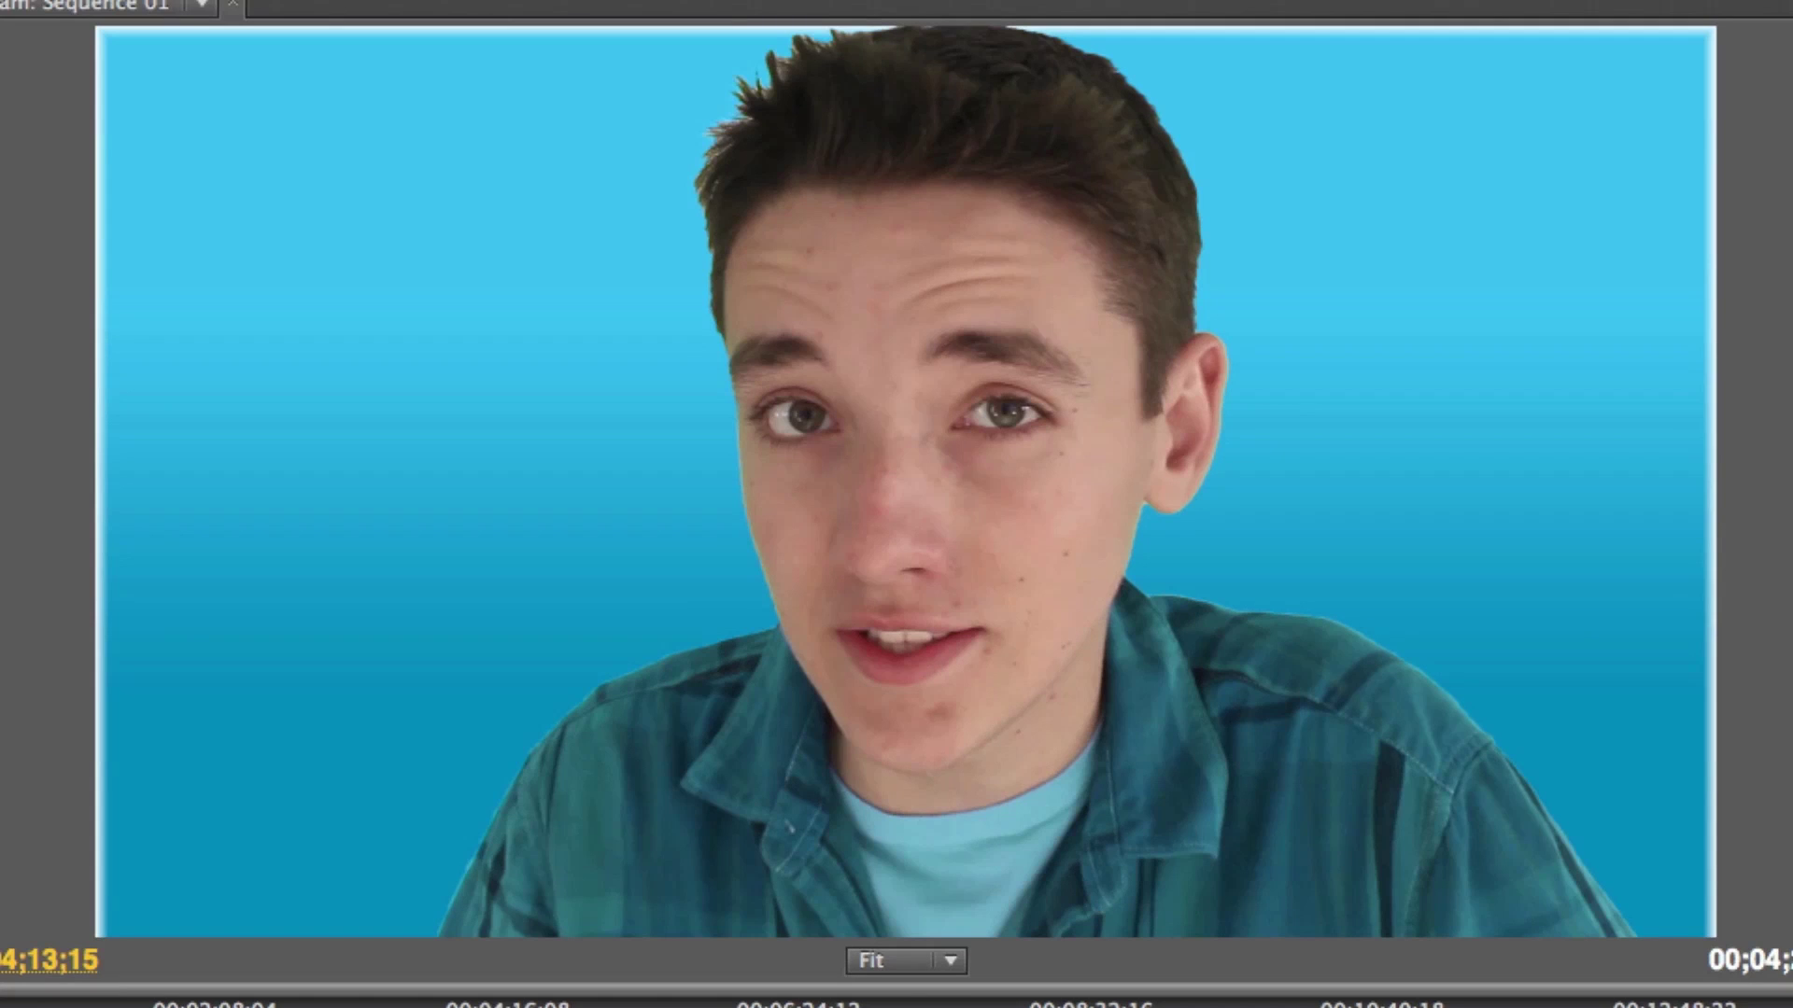
pyautogui.hotkey('ctrl', 's')
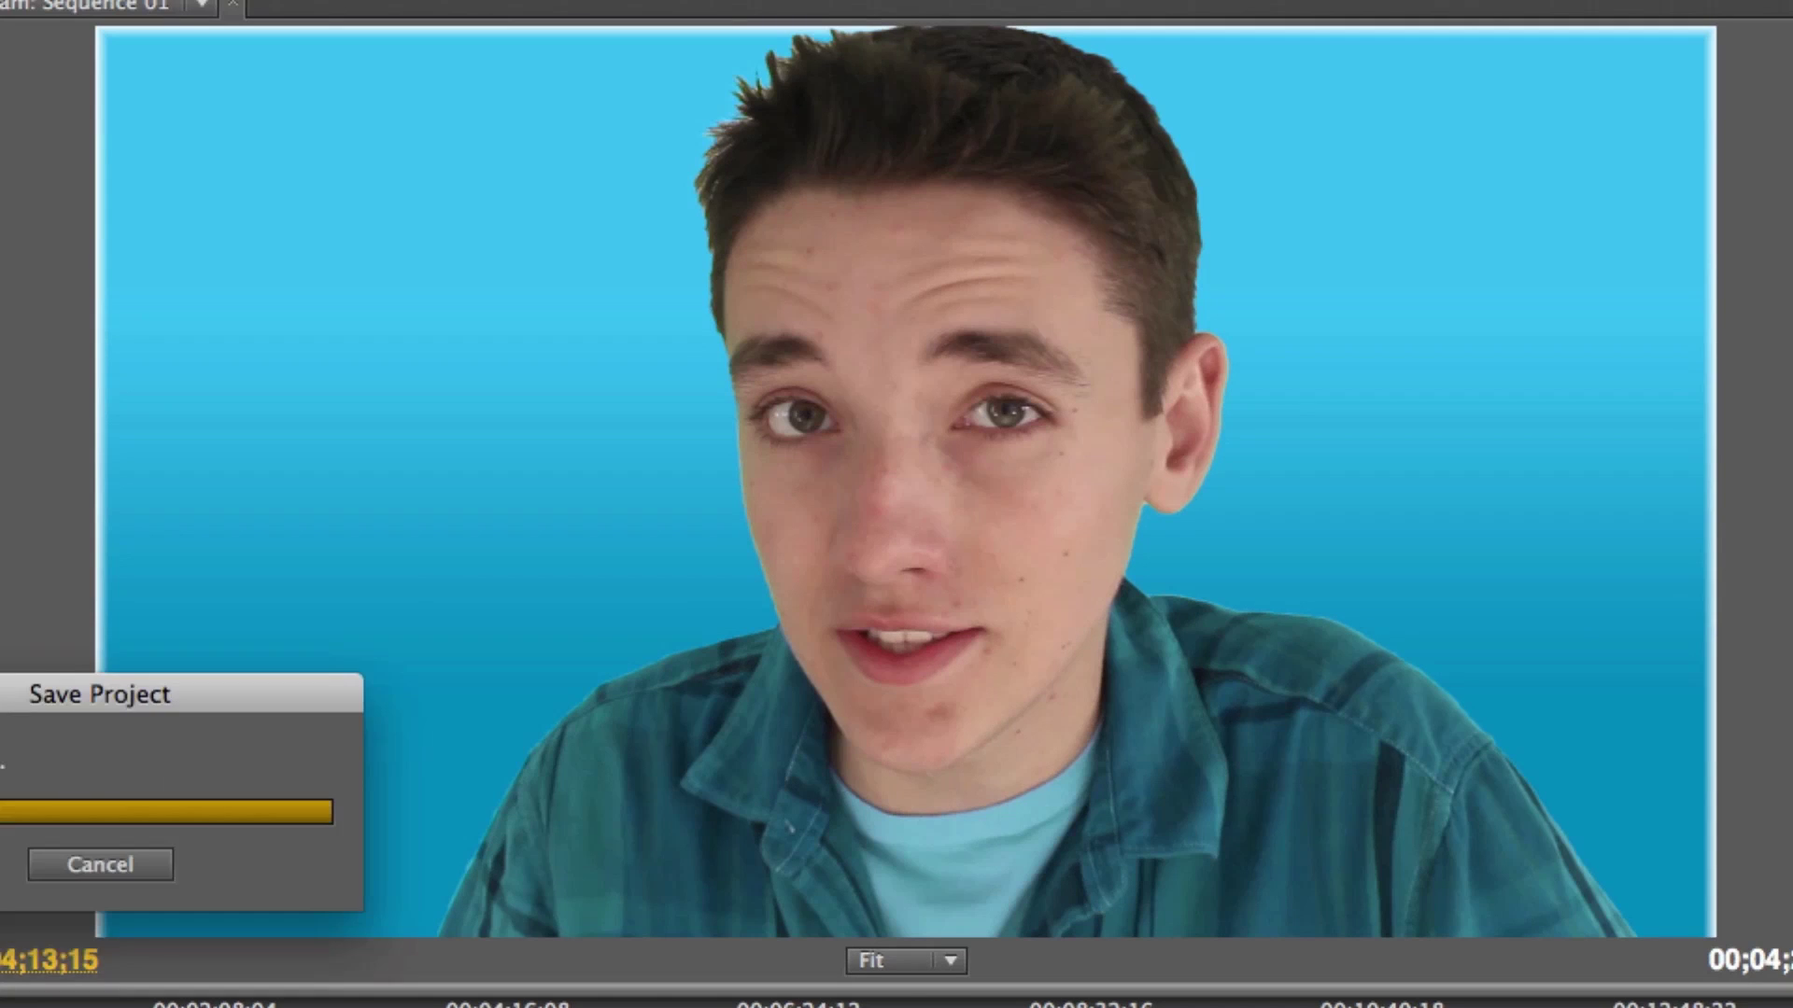